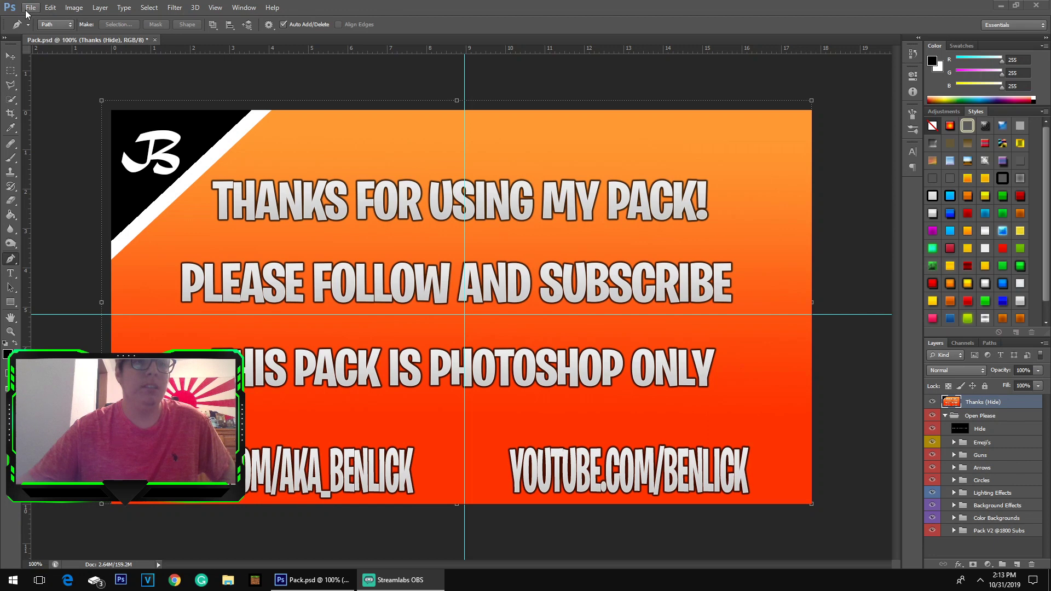
- Make a new document named YoutubeVideoTh at 72 pixels/inch with White background contents
left_click(36, 19)
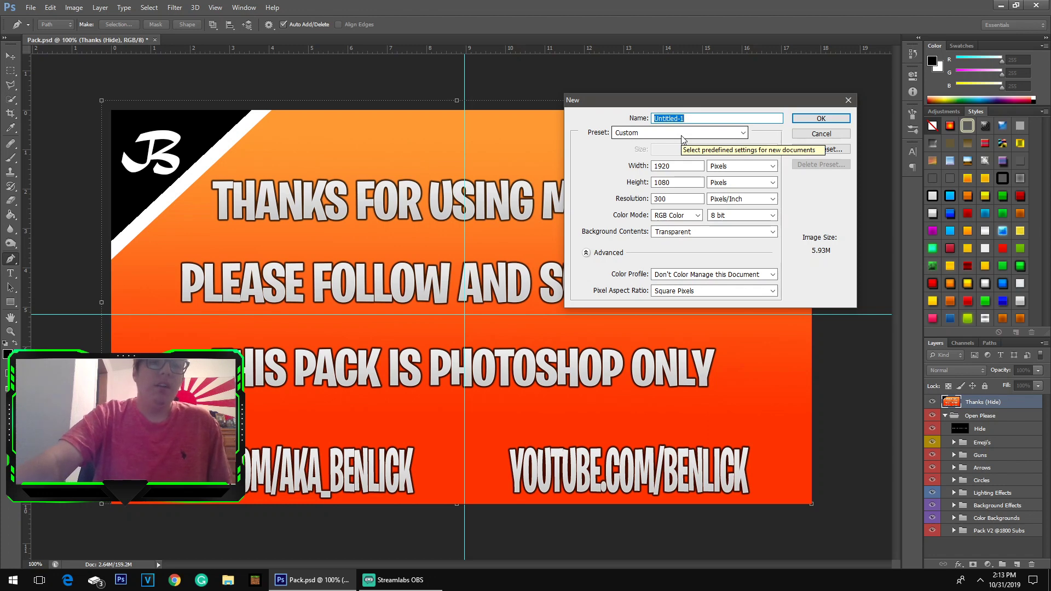
key("BackSpace")
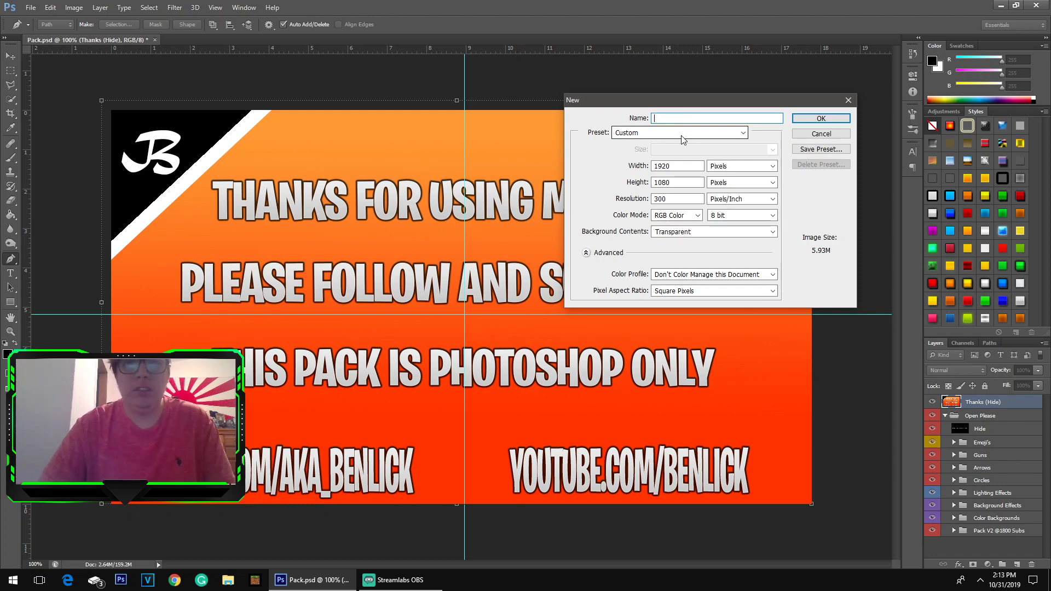
type("YoutubeVideoTh")
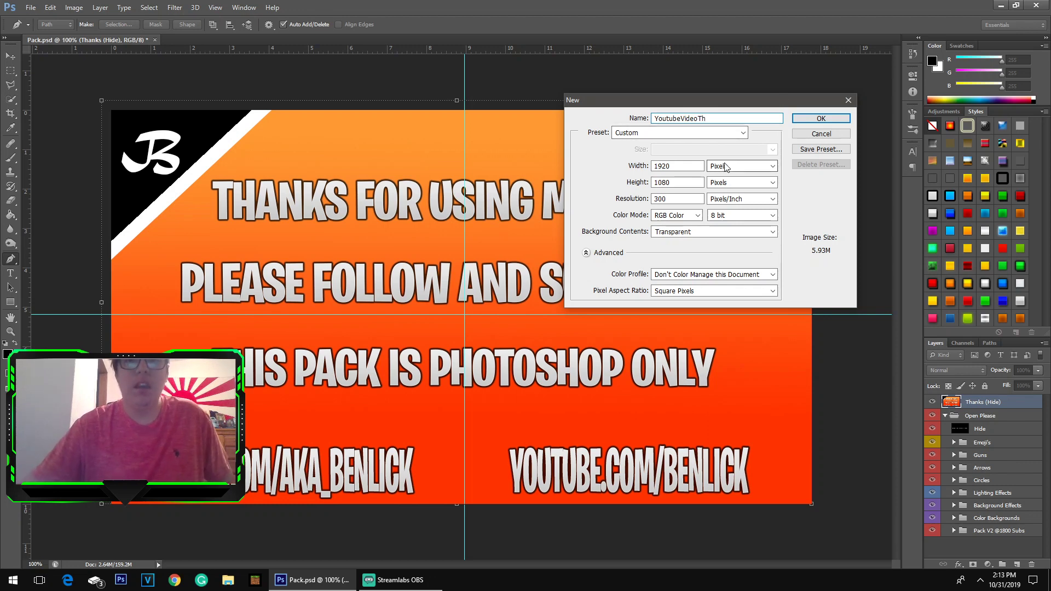
double_click(671, 201)
type("7")
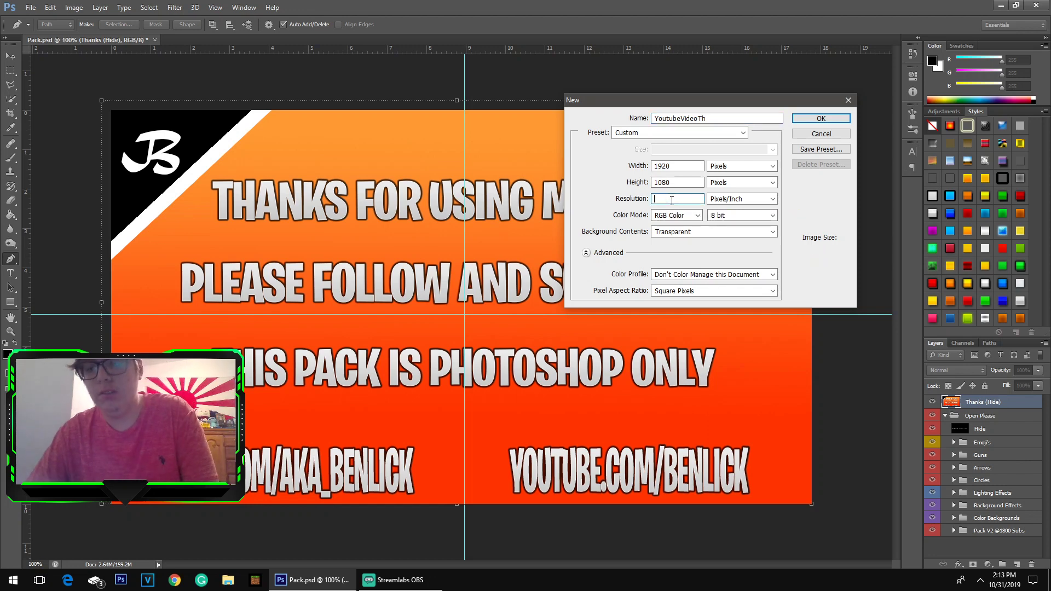
type("2")
key("BackSpace")
key("BackSpace")
type("3")
key("BackSpace")
key("BackSpace")
key("BackSpace")
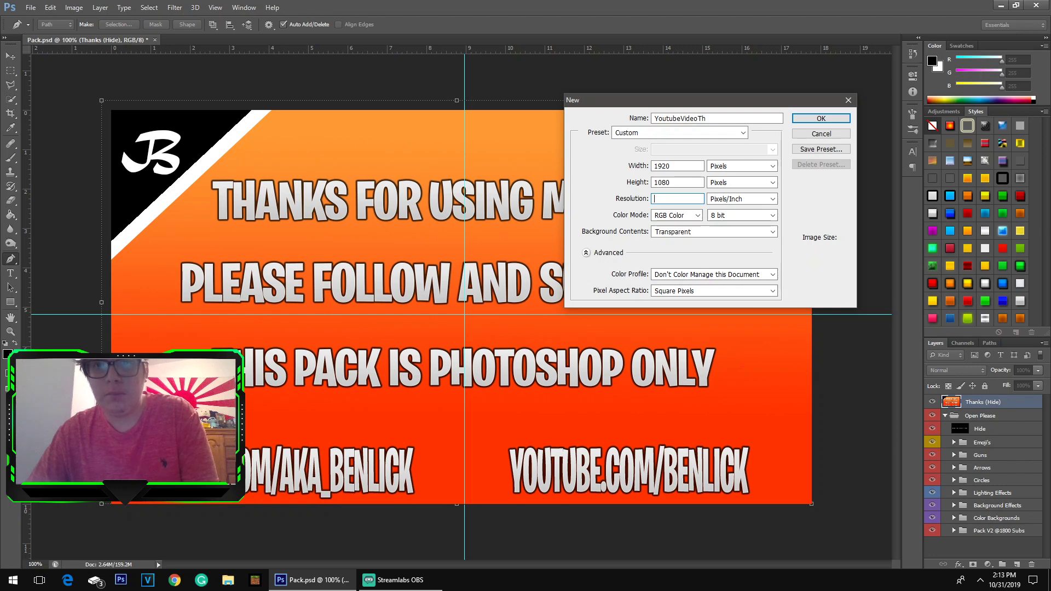
type("72")
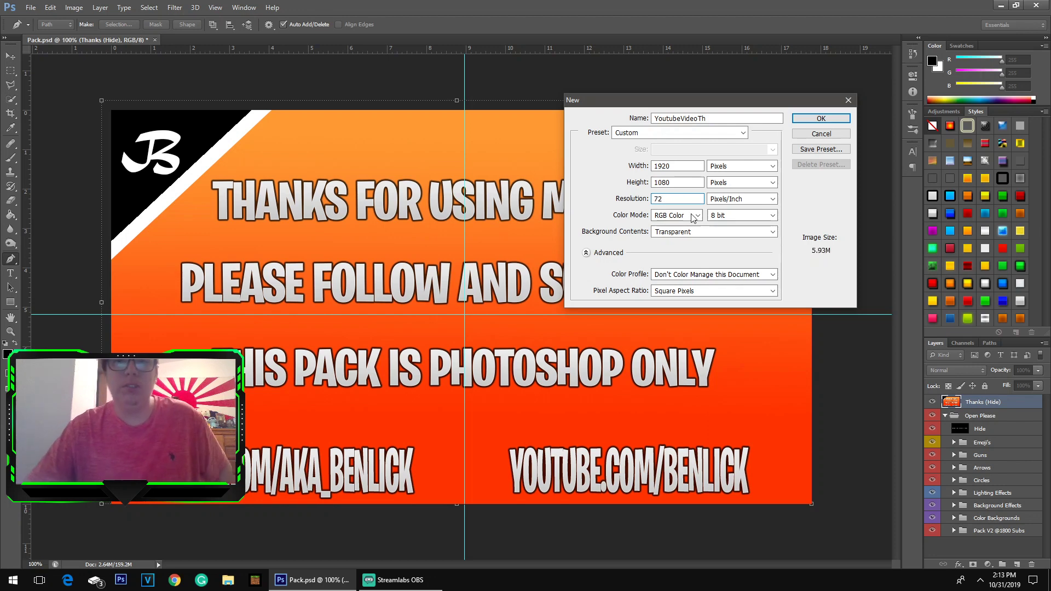
left_click(693, 232)
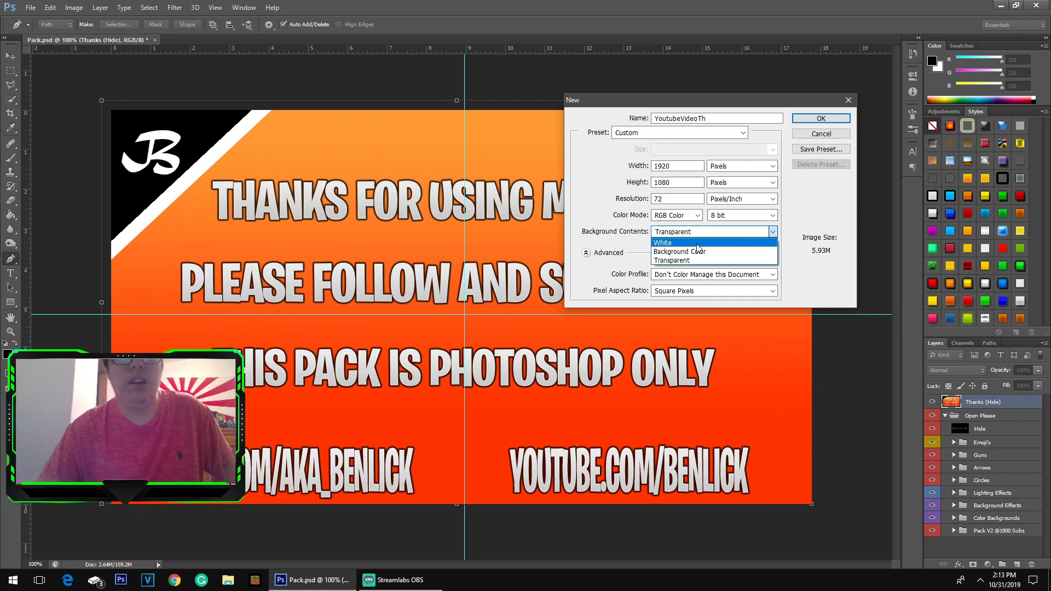
left_click(696, 245)
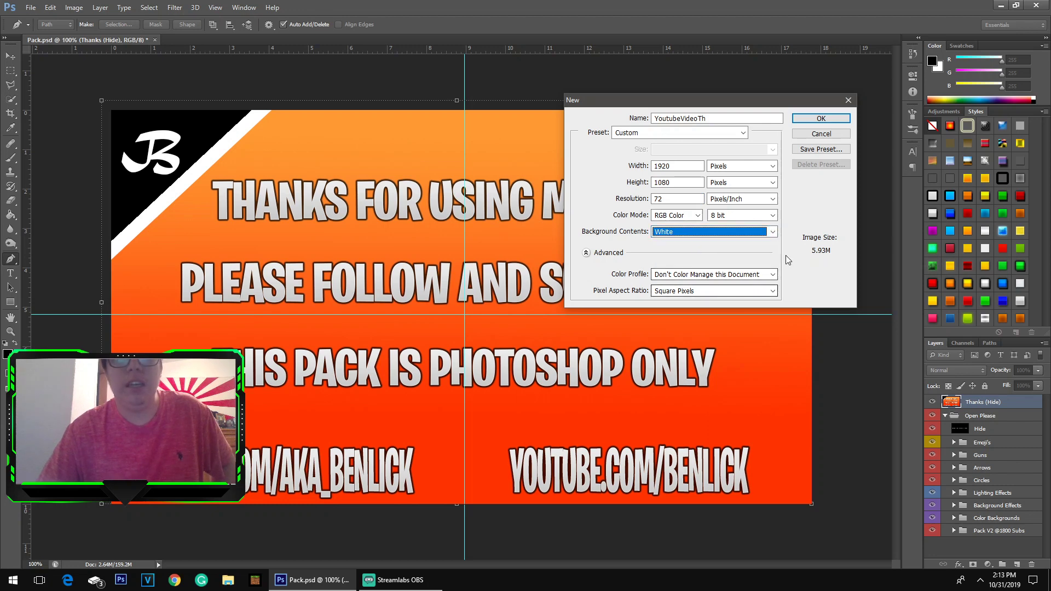
left_click(821, 119)
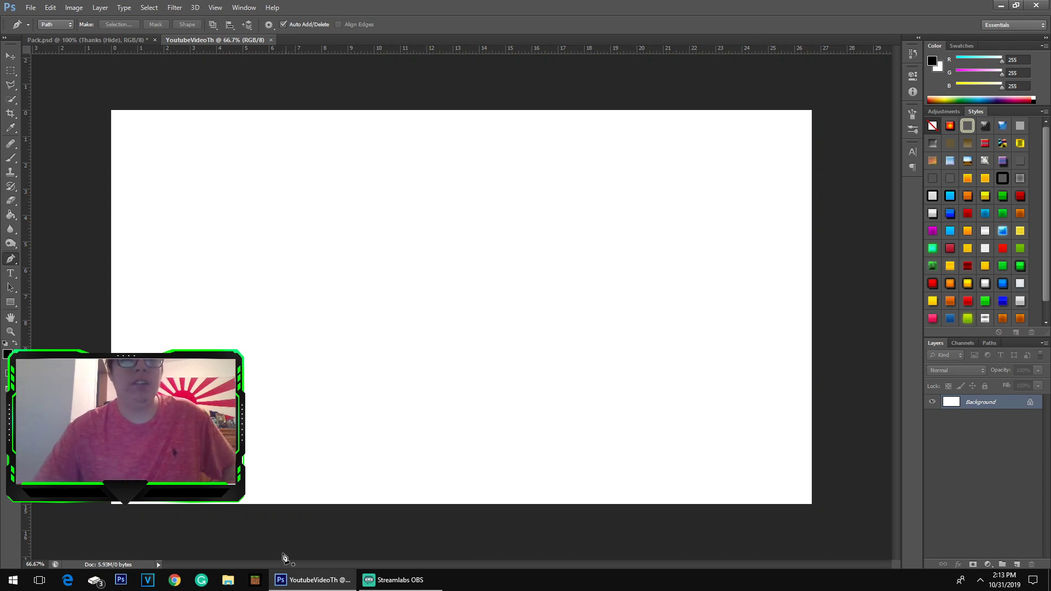
- In Chrome, search Google Images for 'clouds 1920x1080'
left_click(176, 587)
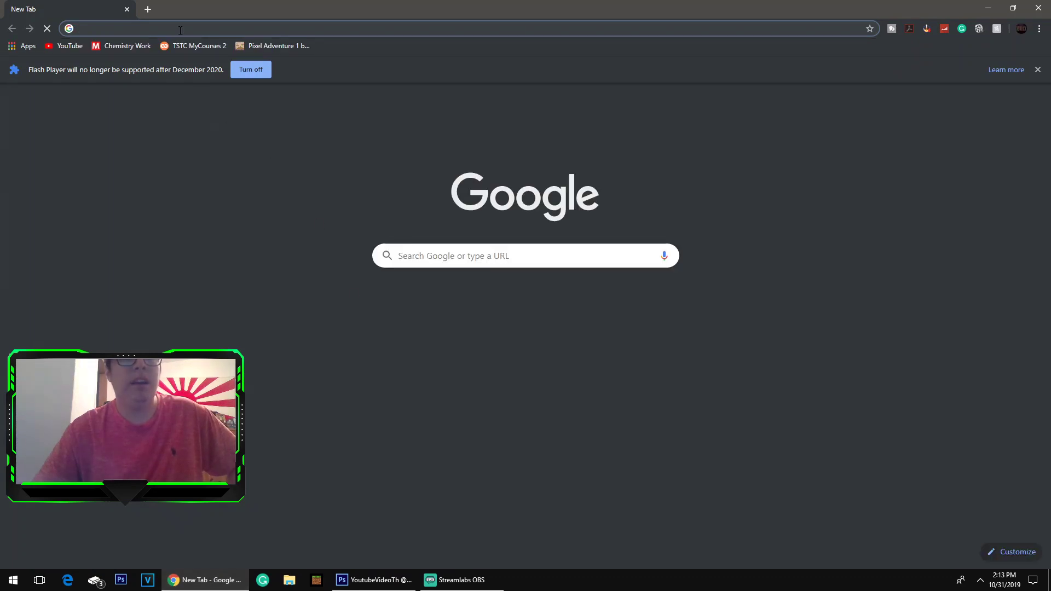
left_click(1037, 70)
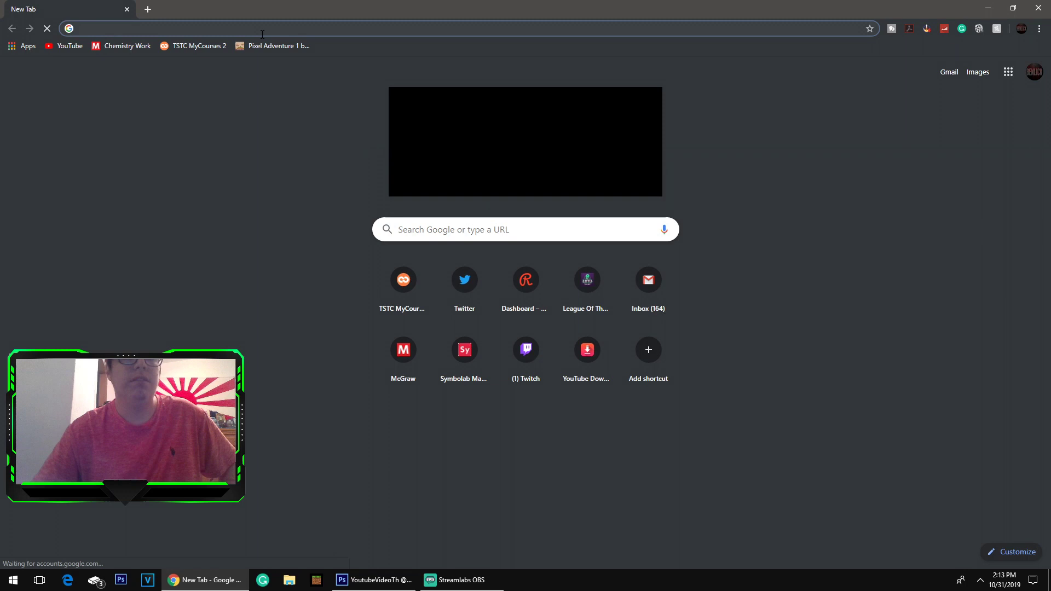
type("cl")
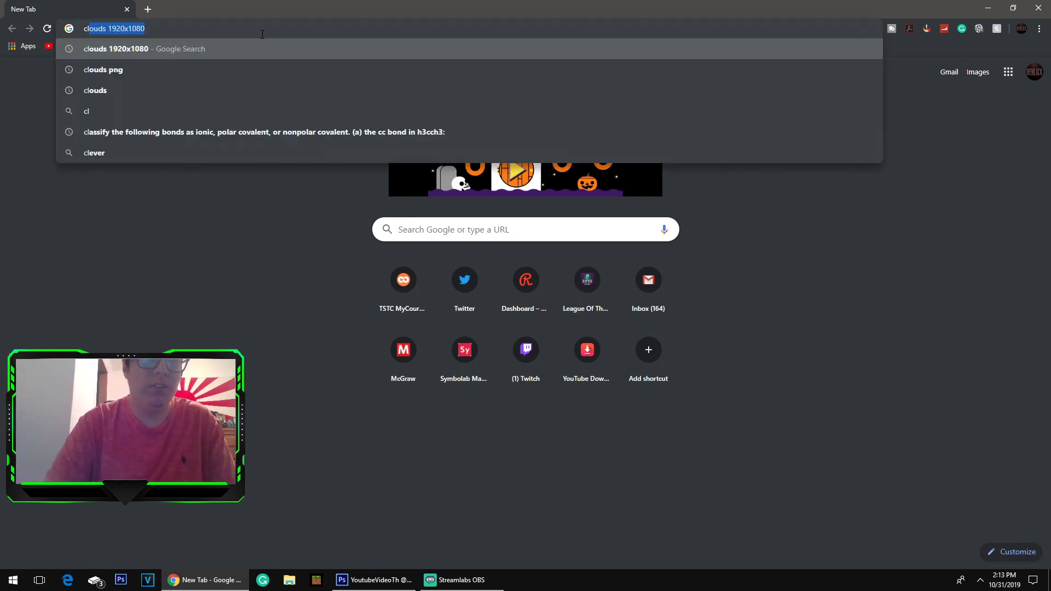
key("Return")
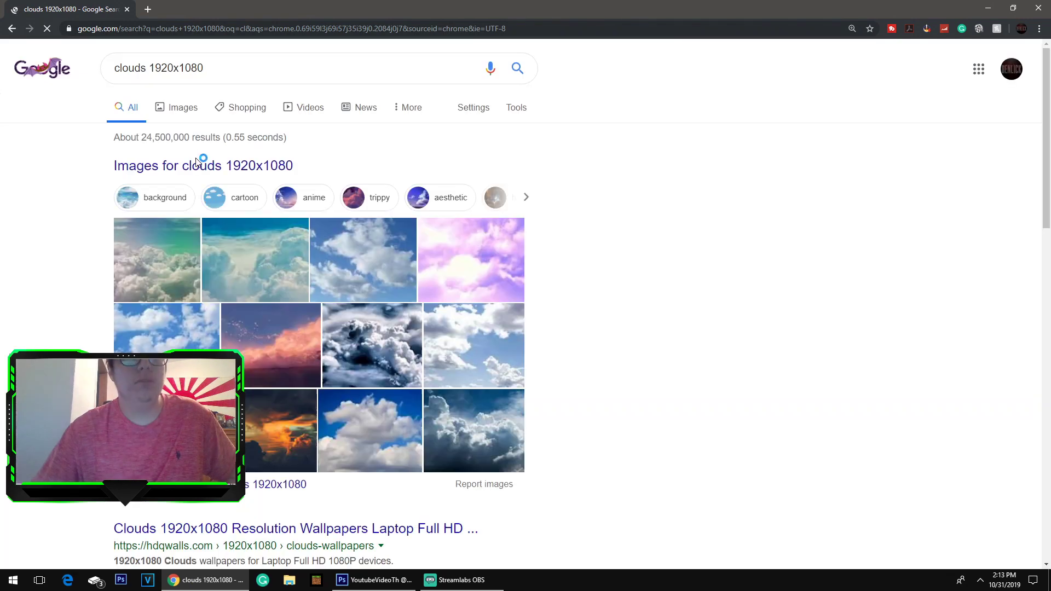
left_click(196, 167)
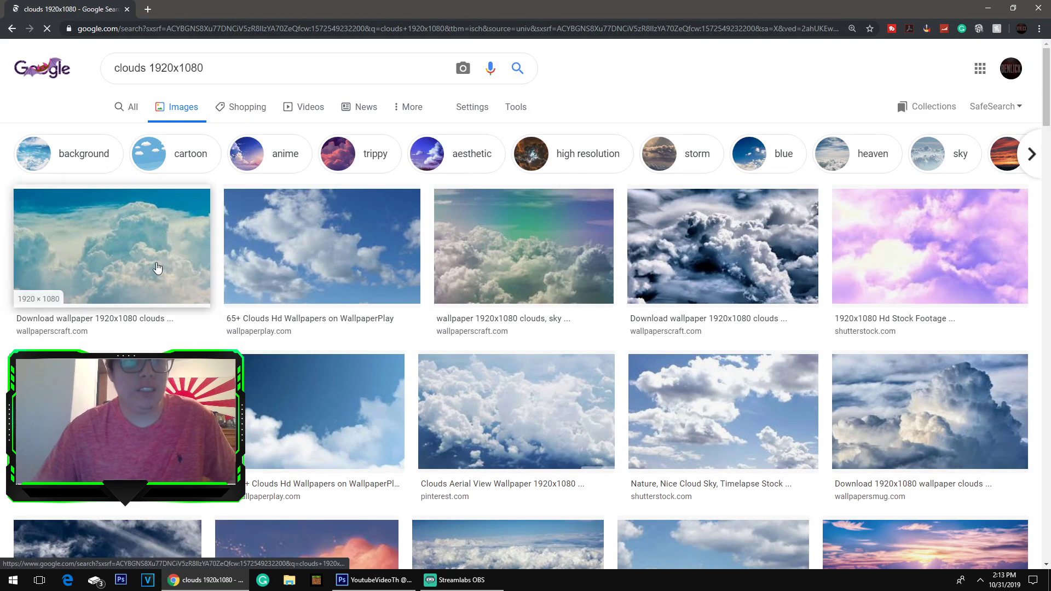
- Copy the blue-sky clouds wallpaper image and return to Photoshop
left_click(157, 268)
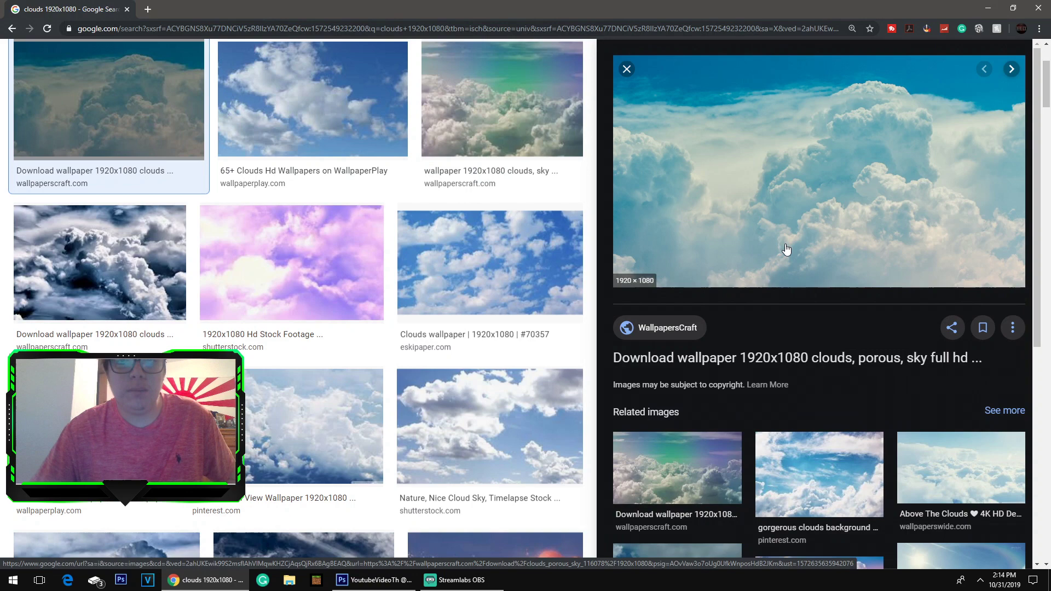
left_click(371, 99)
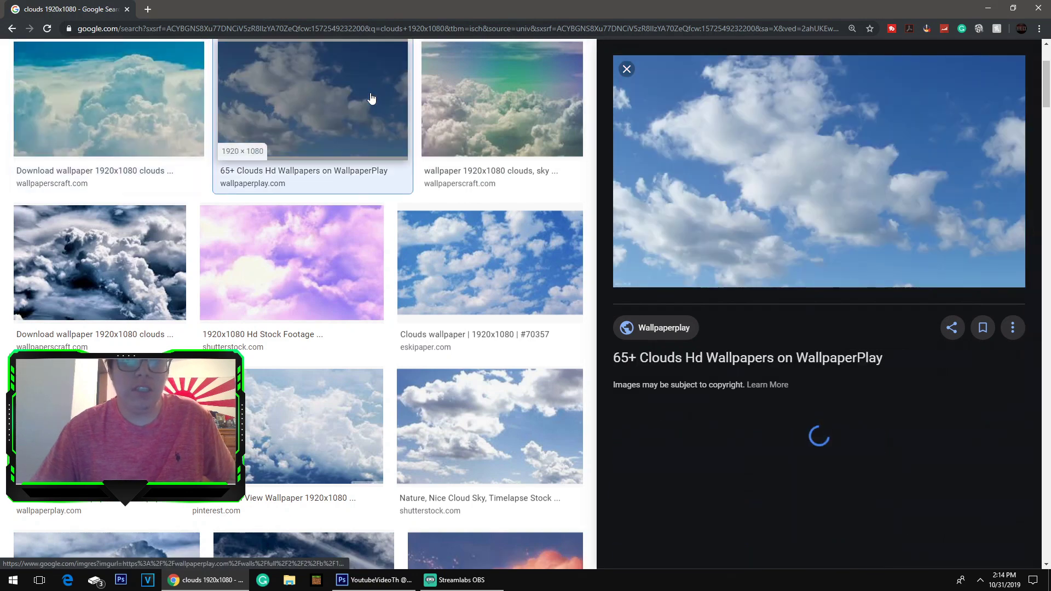
right_click(685, 141)
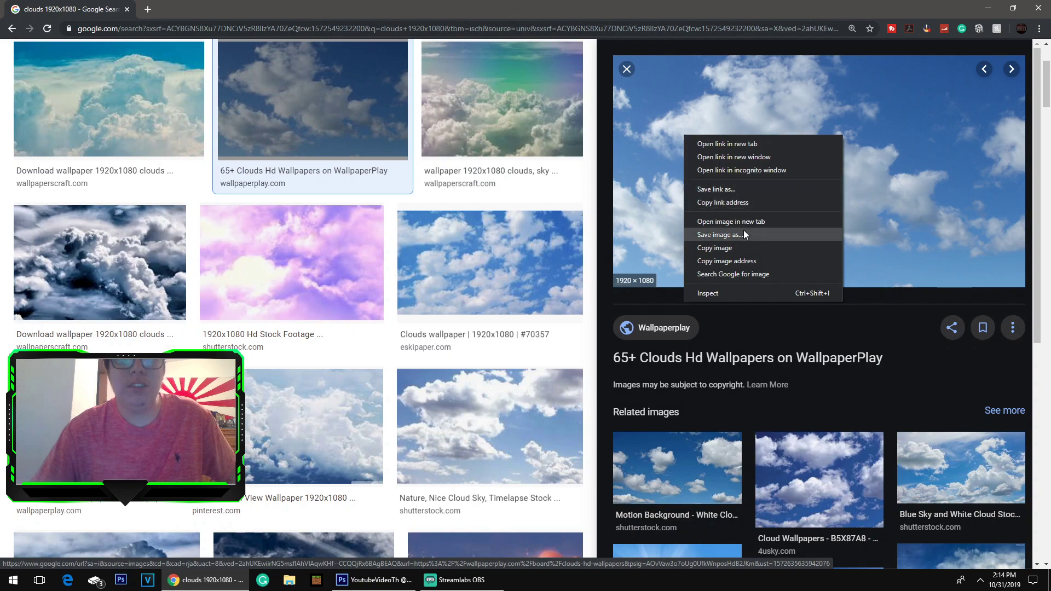
left_click(751, 249)
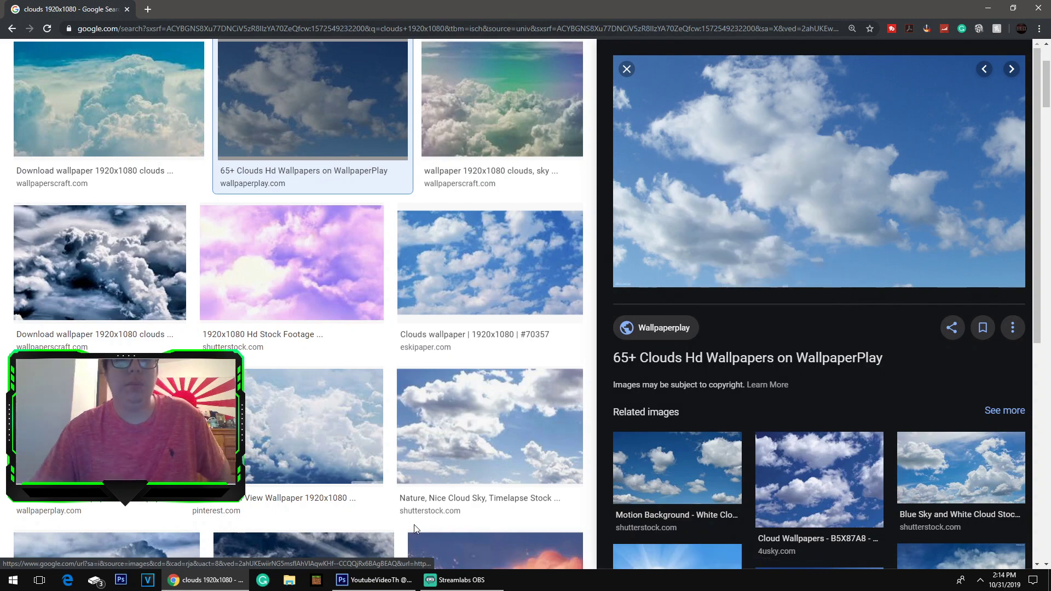
left_click(375, 579)
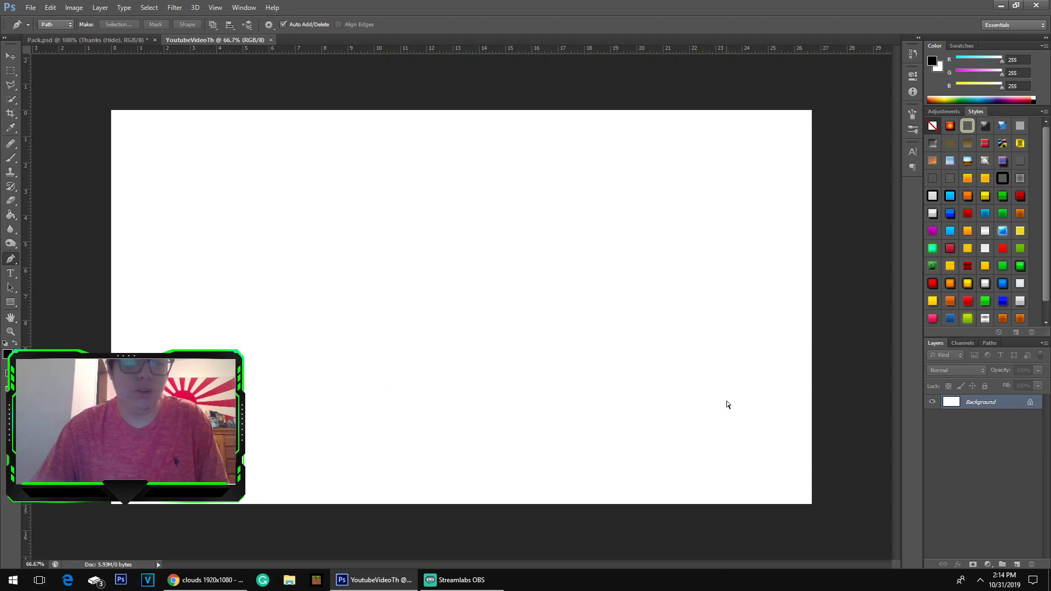
- Paste the clouds as Layer 1 and add a Gradient Map adjustment layer above it
key("ctrl+v")
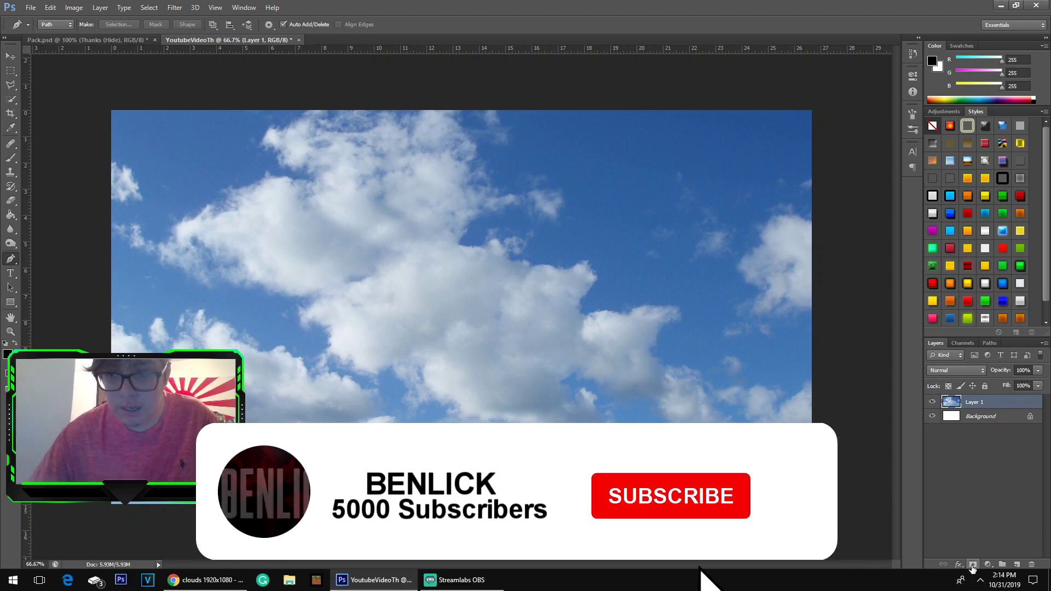
left_click(973, 564)
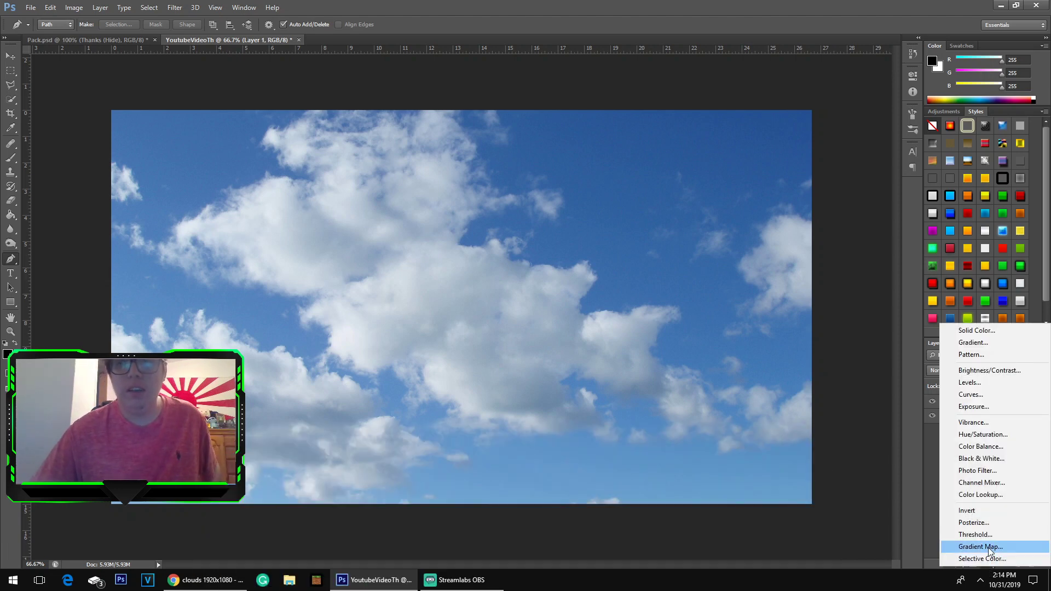
left_click(980, 547)
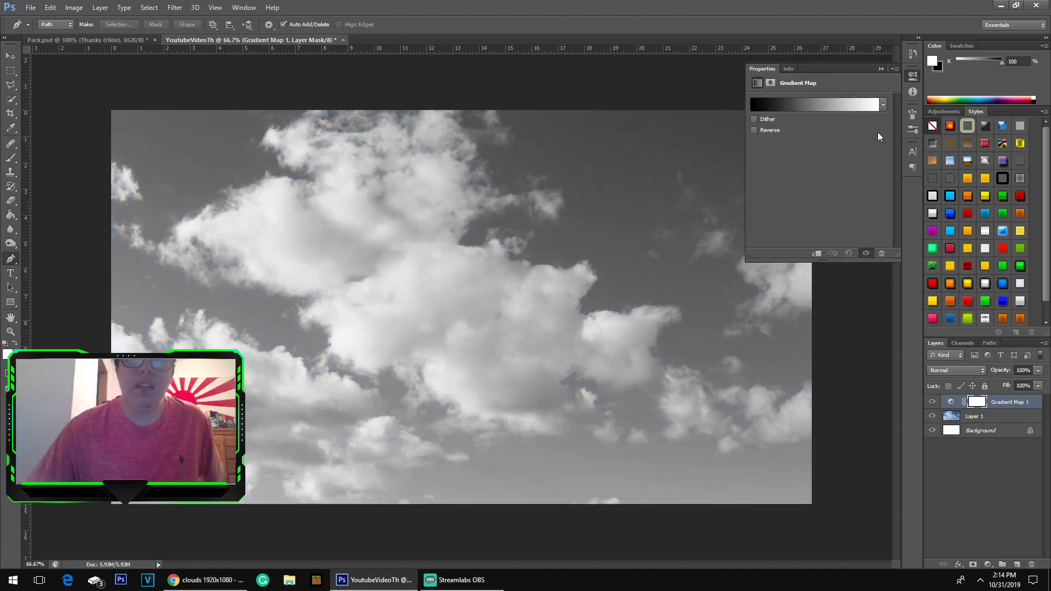
- Apply the cyan gradient preset to the Gradient Map adjustment
left_click(882, 105)
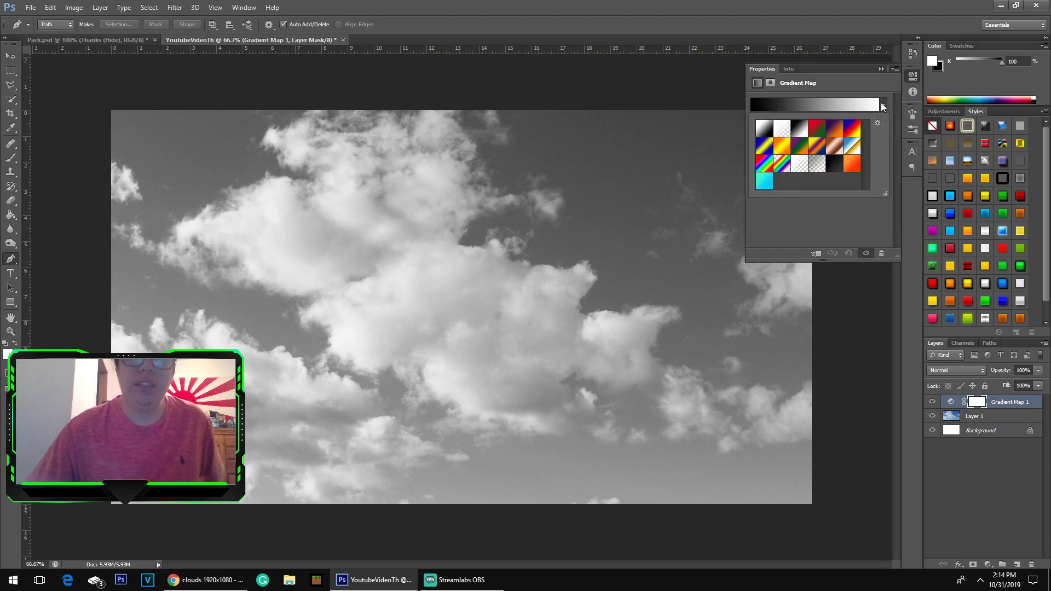
left_click(761, 185)
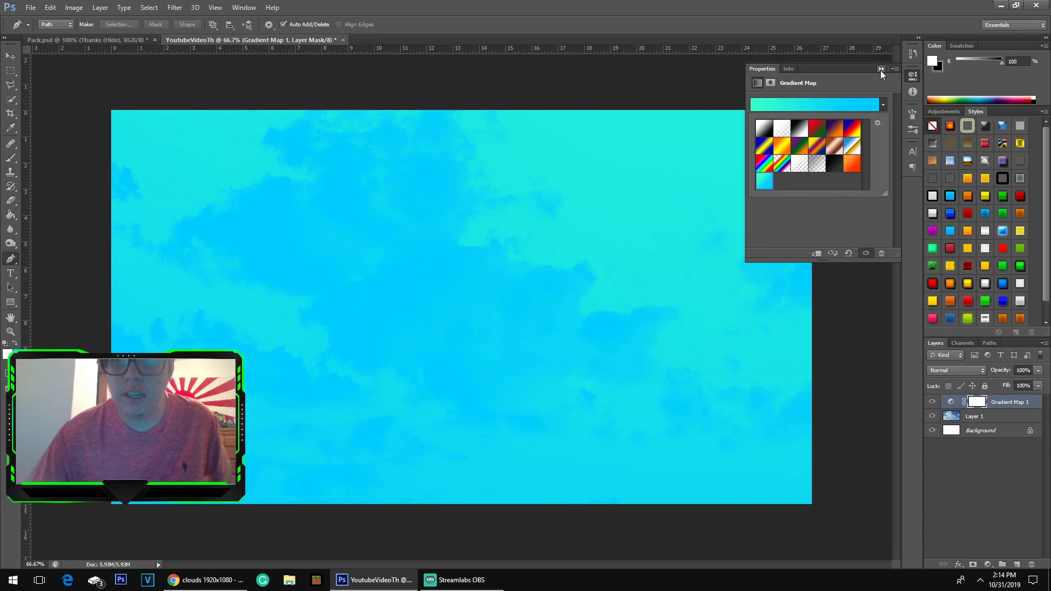
left_click(784, 103)
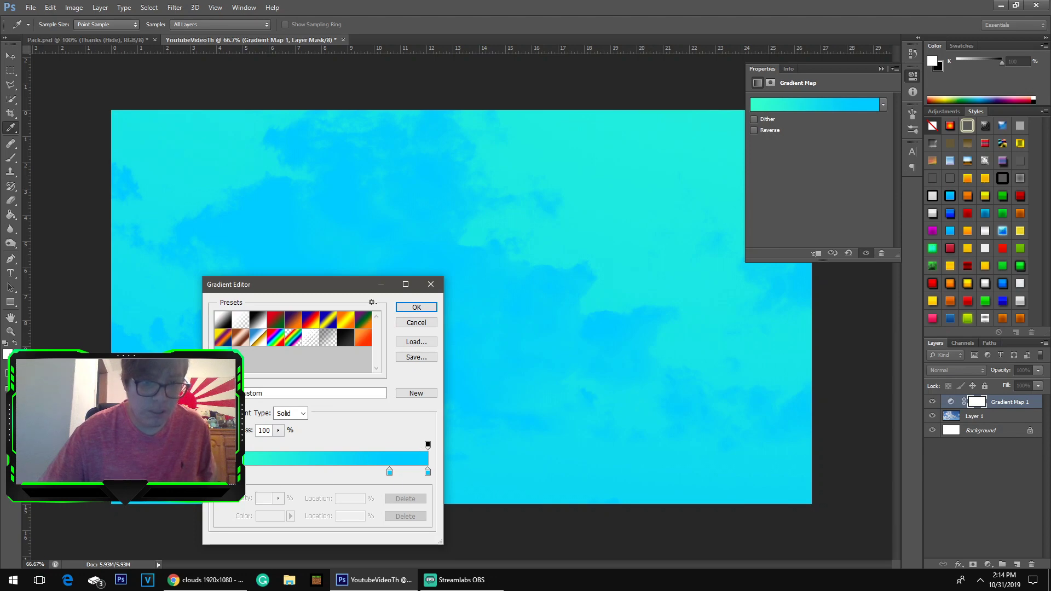
left_click(217, 471)
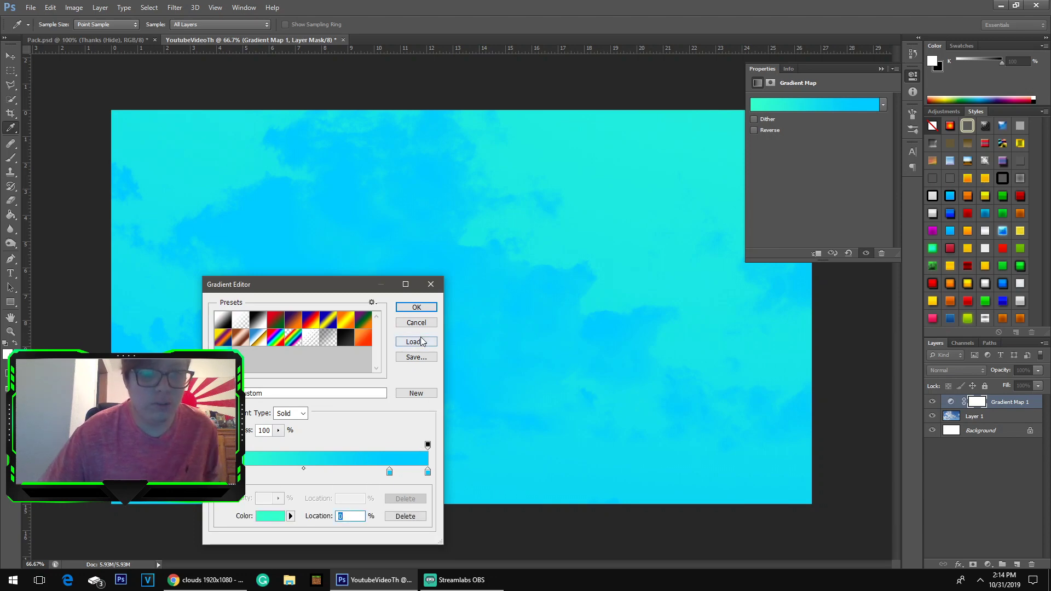
left_click(416, 307)
key("p")
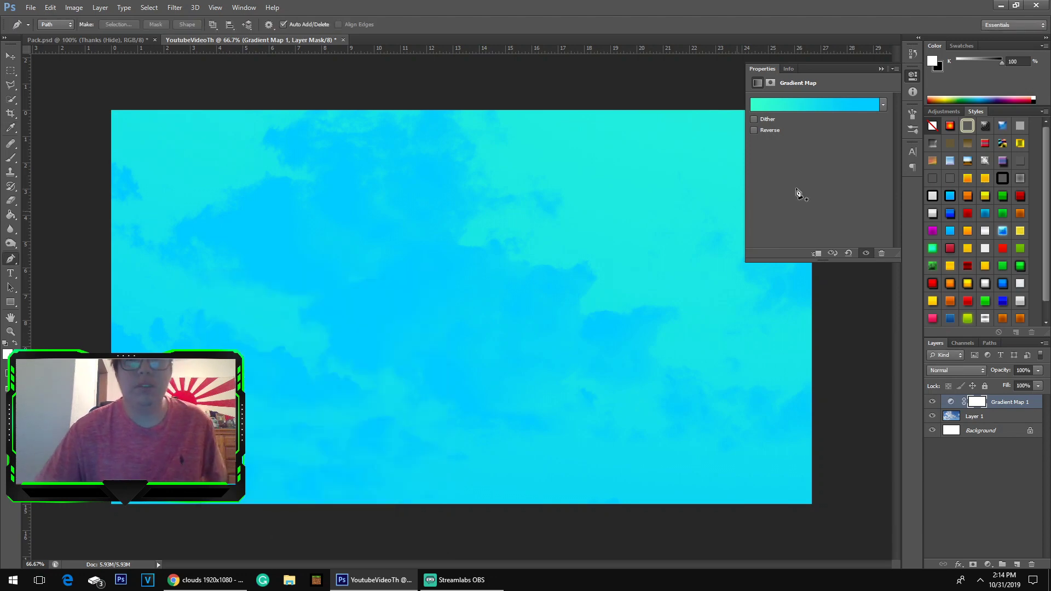
left_click(883, 69)
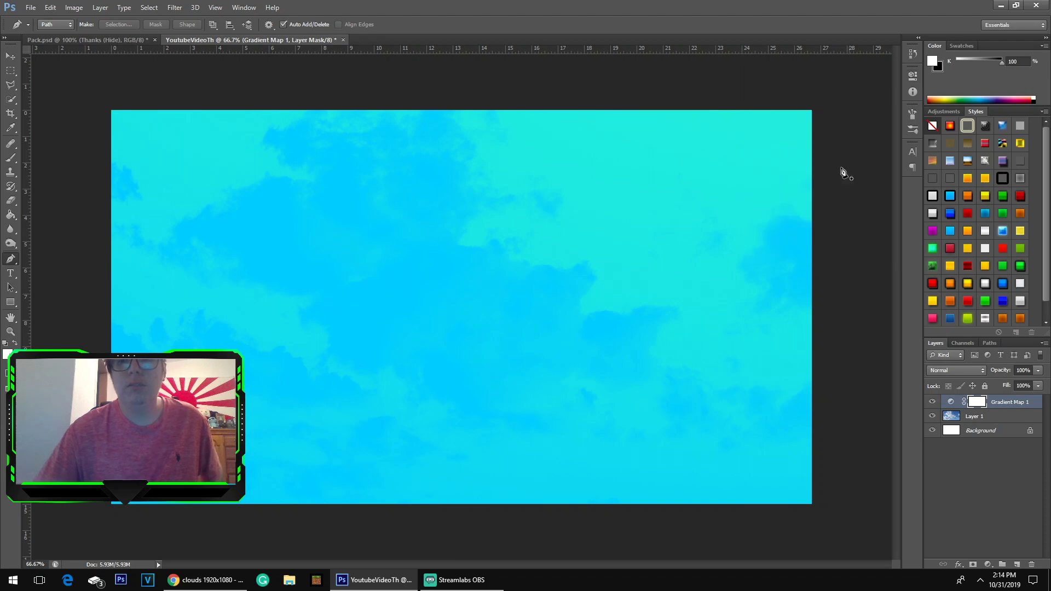
- Set the Gradient Map's blend mode to Soft Light and compare it against the clouds
left_click(956, 370)
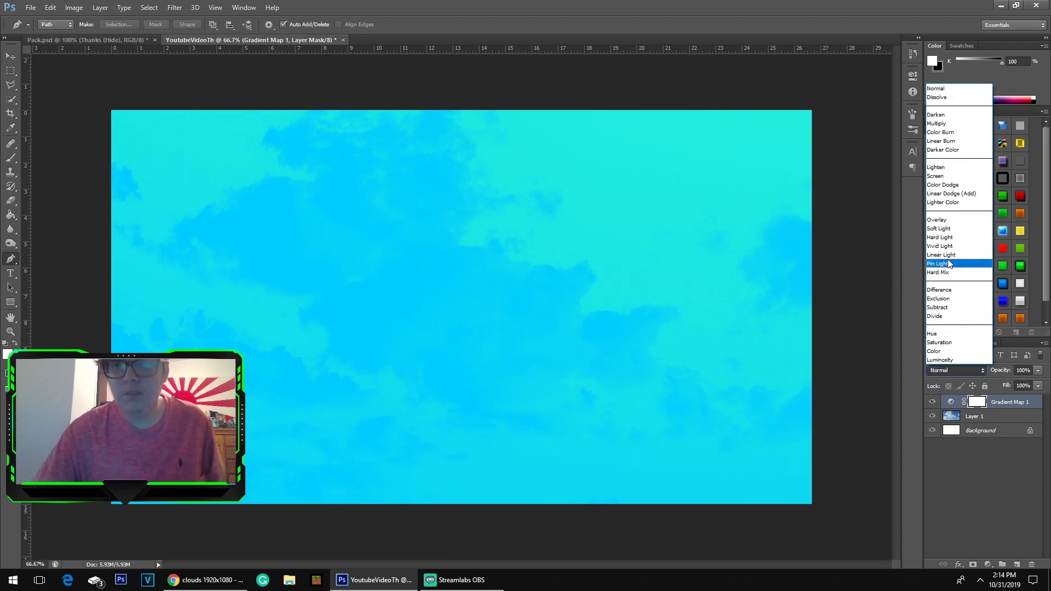
left_click(947, 229)
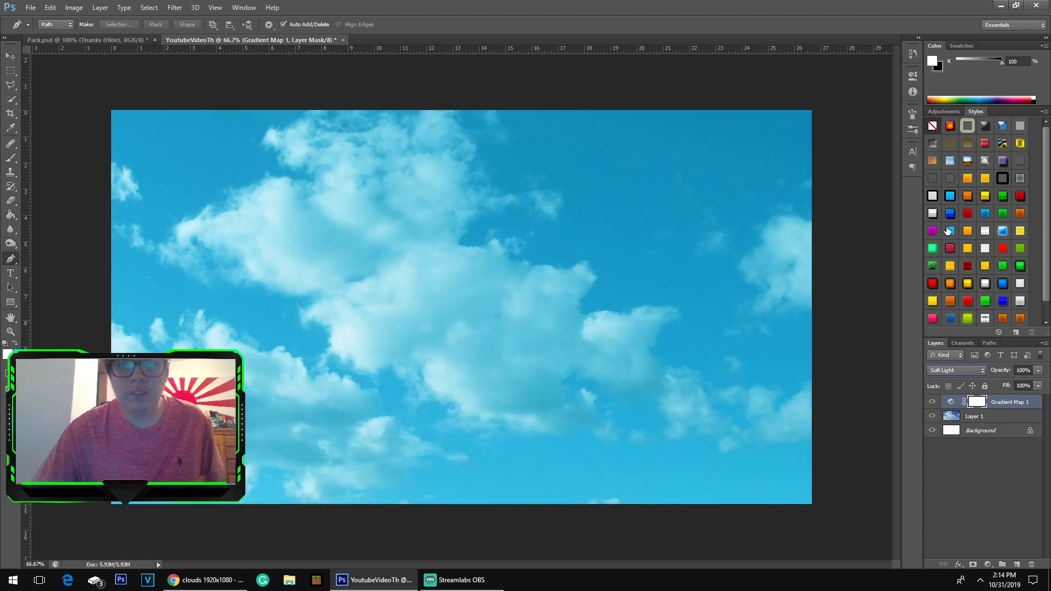
left_click(931, 402)
left_click(931, 402)
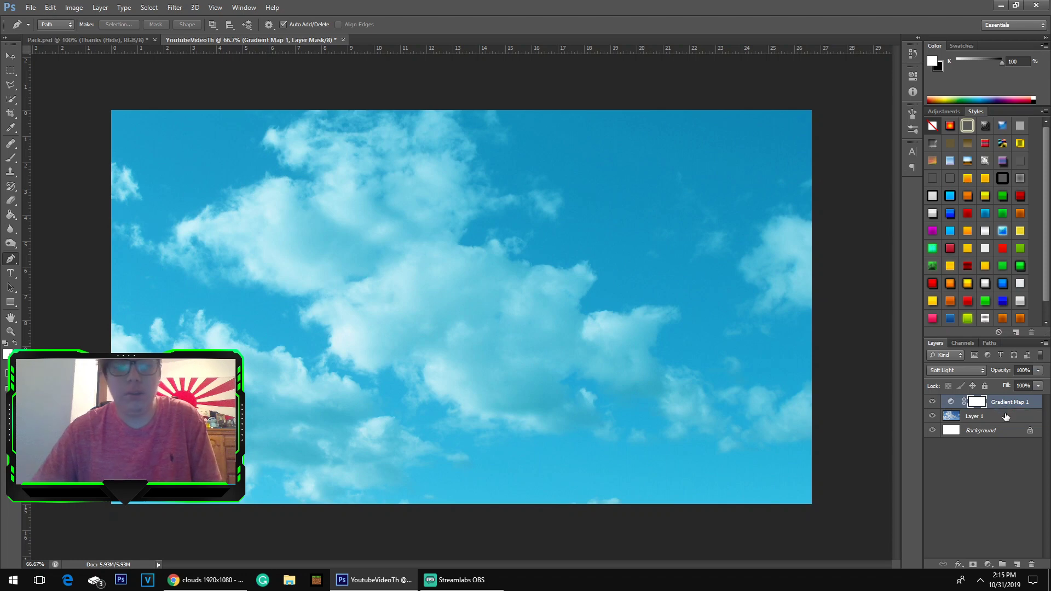
- Merge the Gradient Map into Layer 1 with Ctrl+E, then bring up Pack.psd
left_click(1005, 418, "shift")
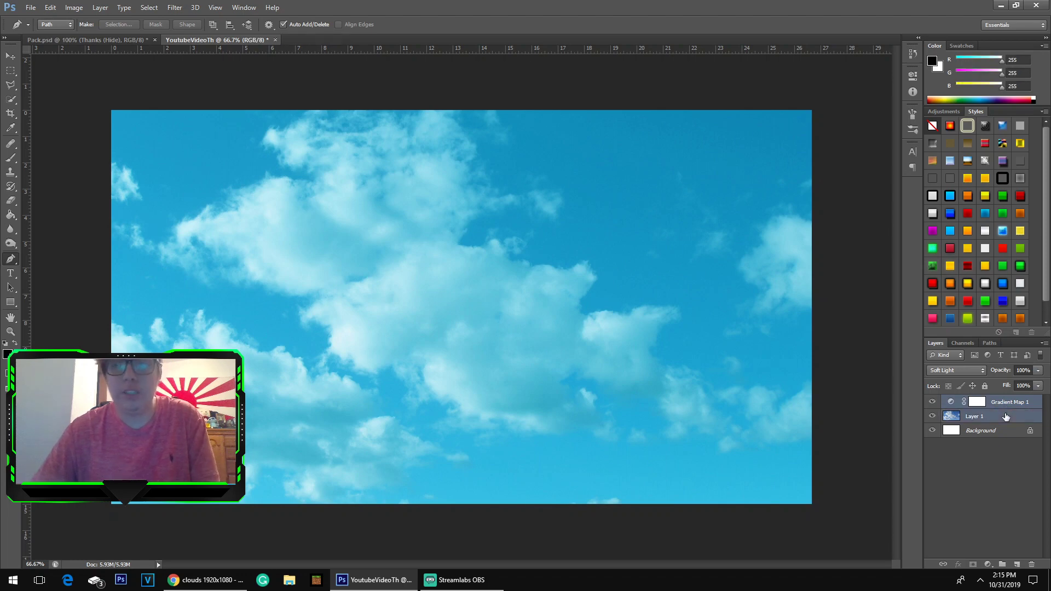
key("ctrl+e")
left_click(1000, 443)
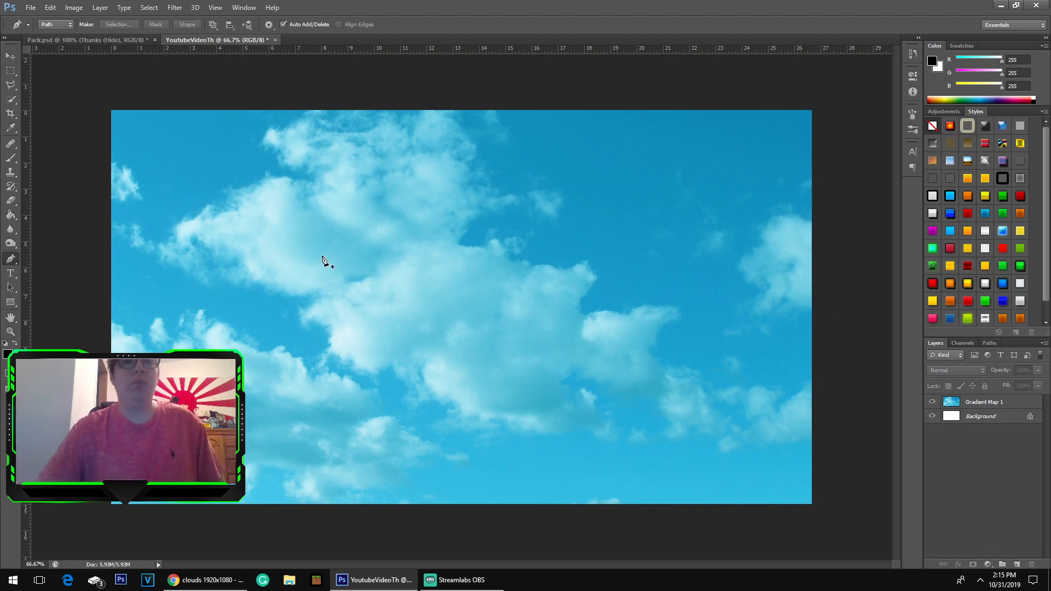
left_click(103, 41)
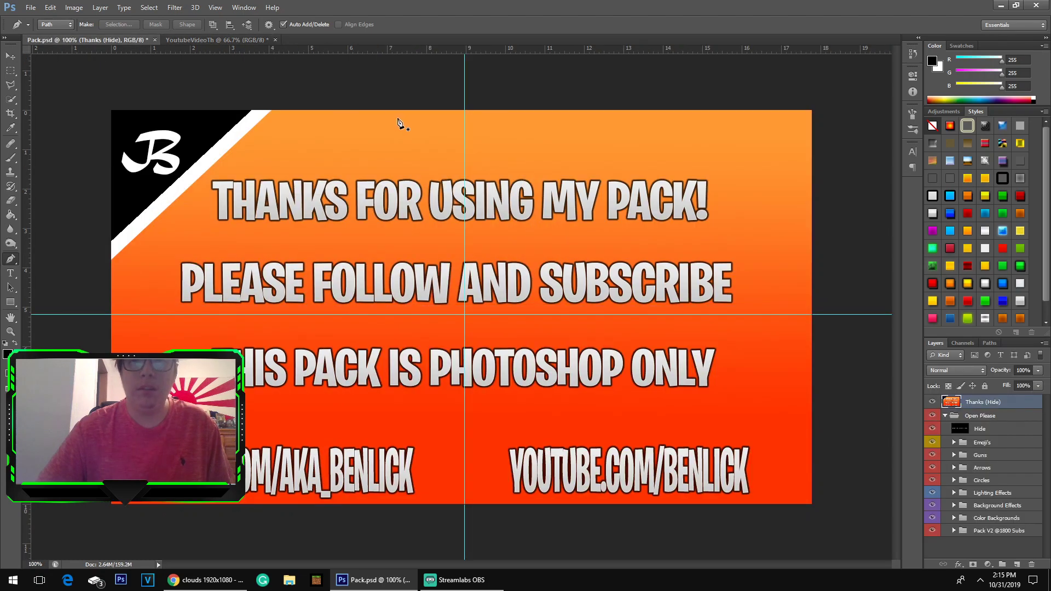
left_click(216, 40)
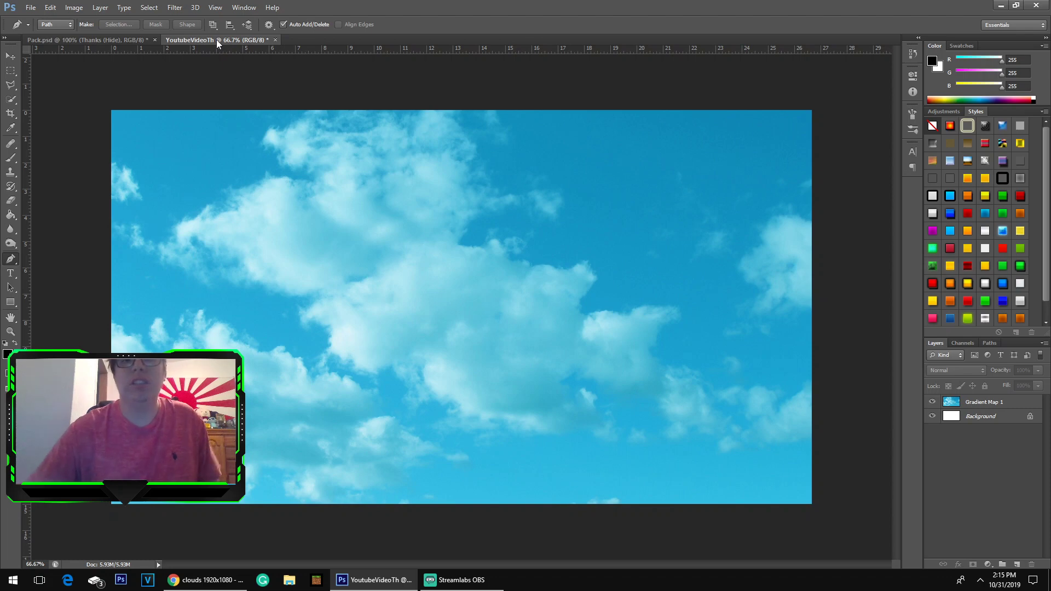
left_click(114, 39)
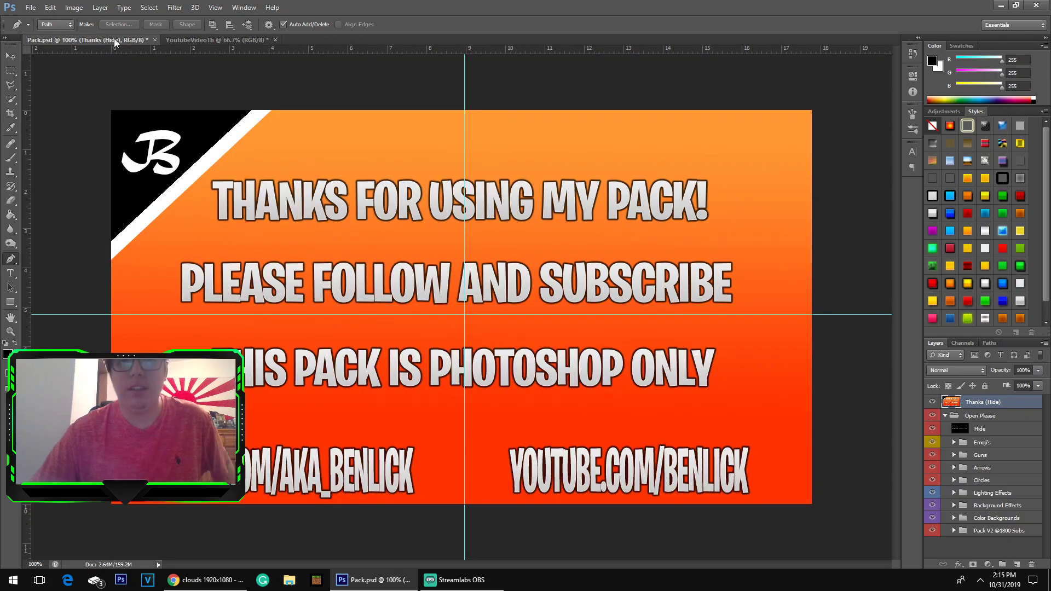
left_click(931, 403)
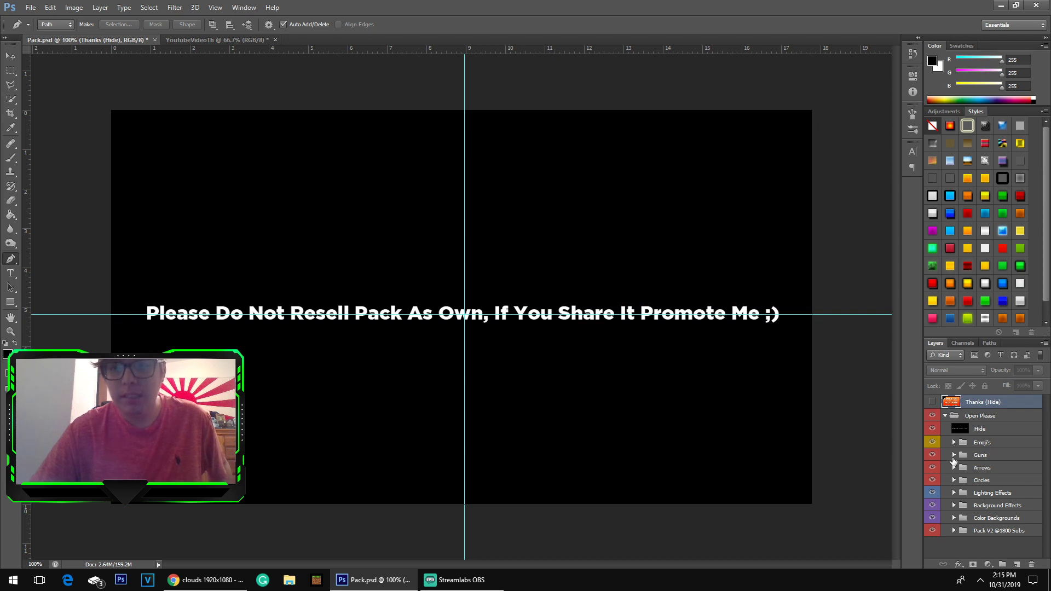
left_click(953, 458)
scroll(952, 460, "down", 1)
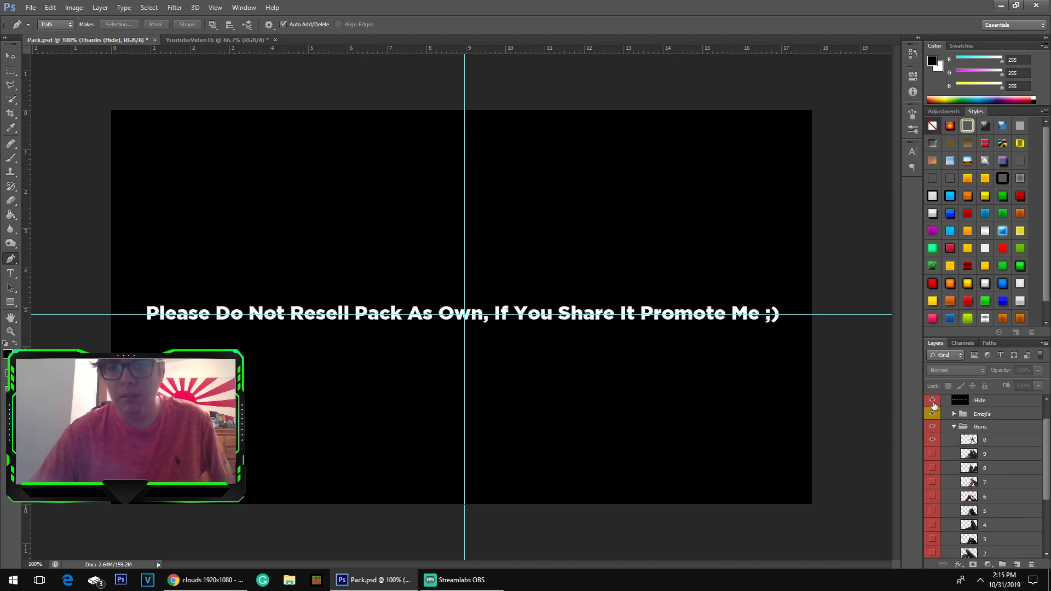
left_click(933, 404)
scroll(954, 515, "down", 3)
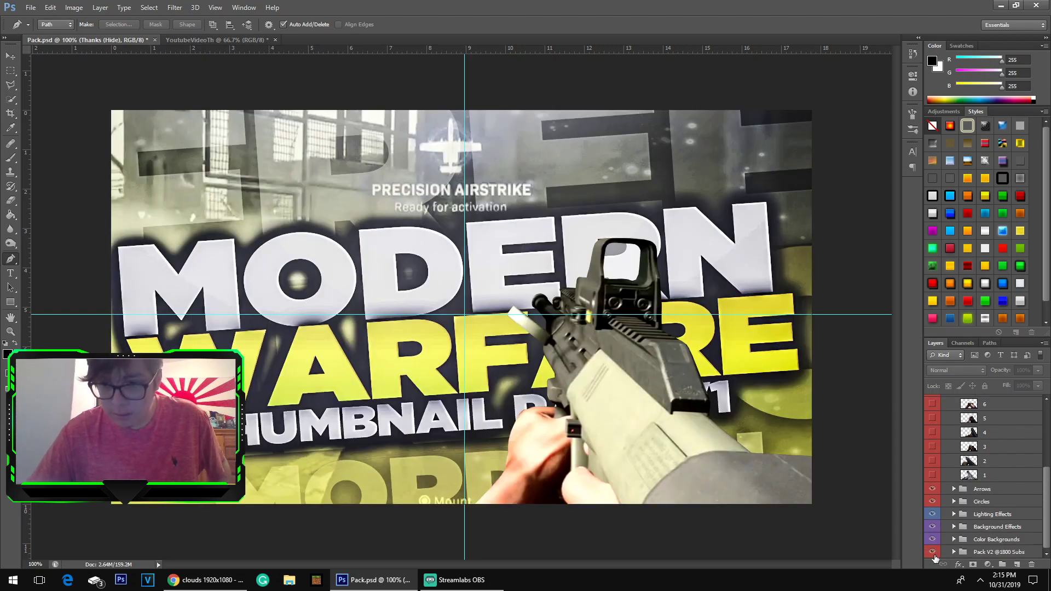
left_click(933, 552)
left_click(932, 553)
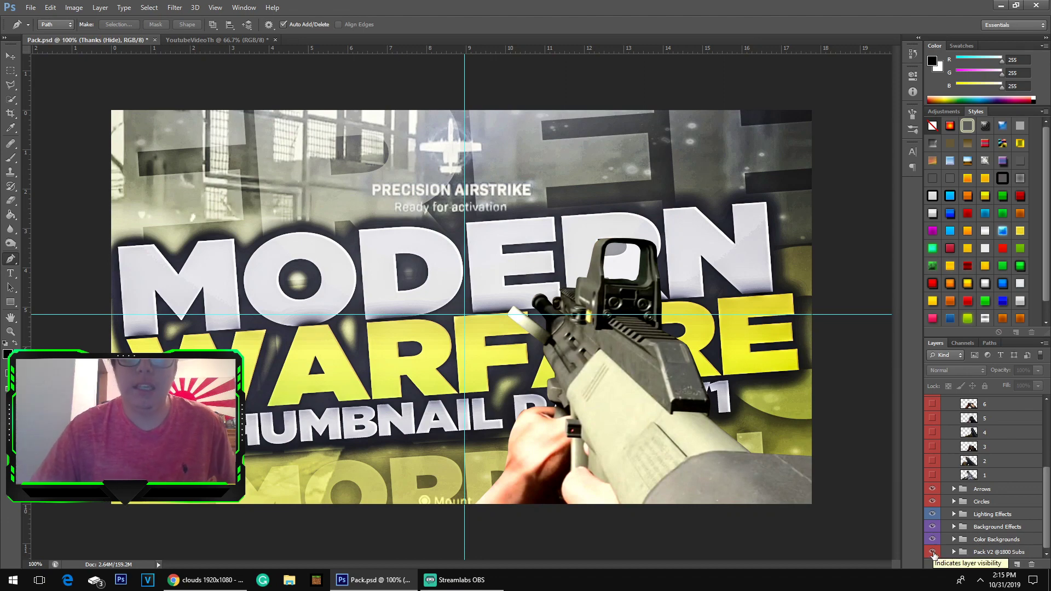
left_click(933, 552)
scroll(933, 554, "up", 3)
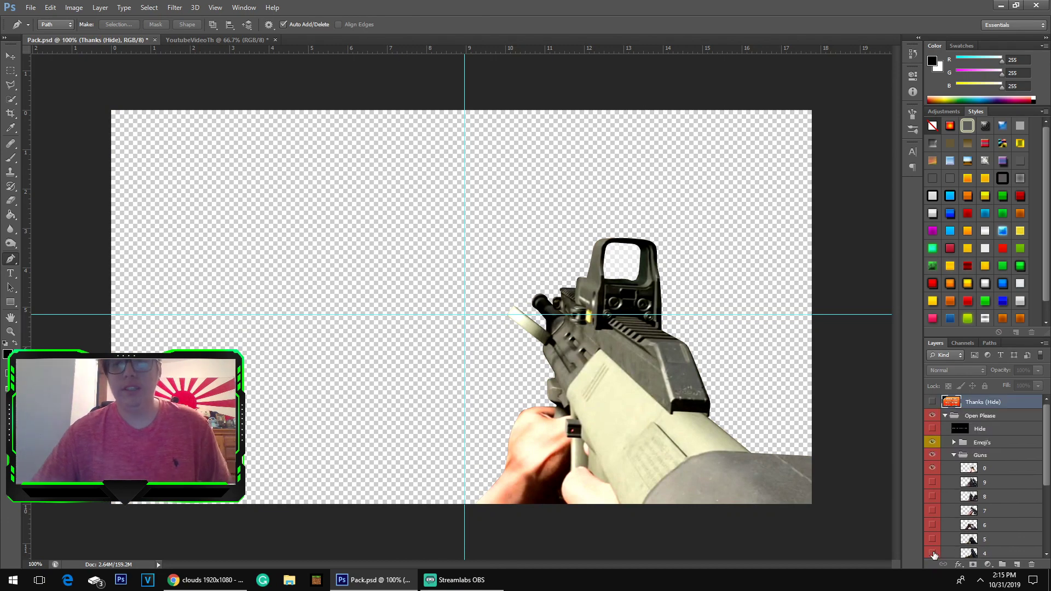
scroll(932, 554, "up", 1)
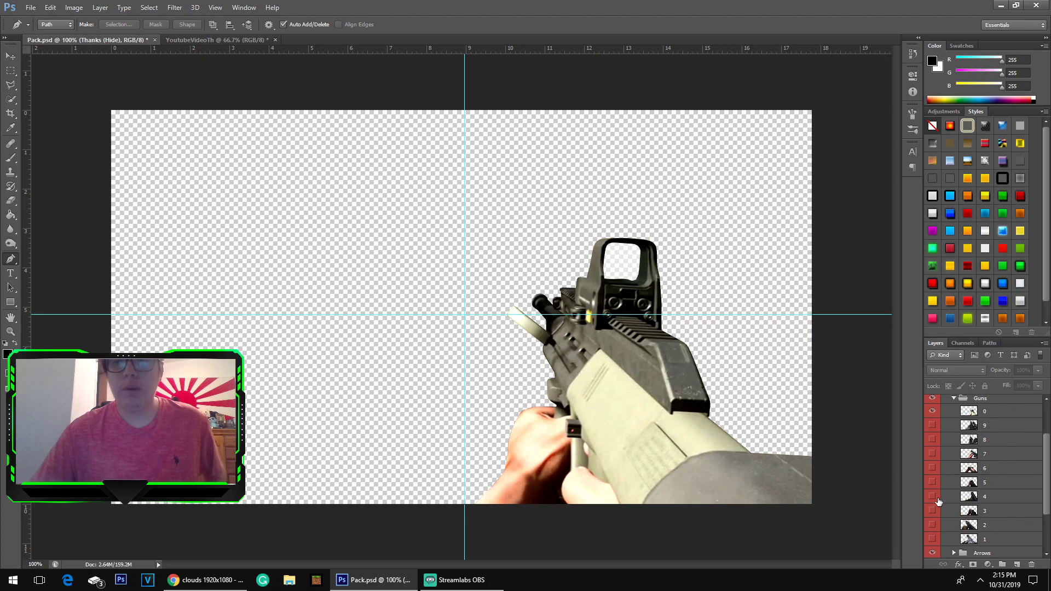
- Preview gun layers 0 through 2 in turn, leaving only the angled rifle on layer 1 visible
left_click(933, 412)
left_click(934, 427)
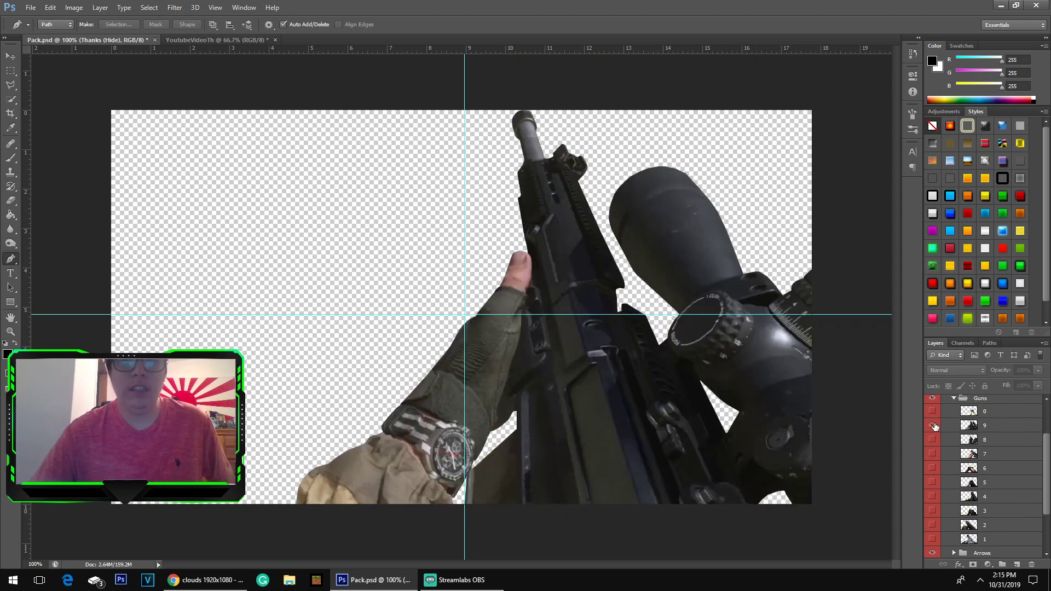
left_click(934, 427)
left_click(933, 440)
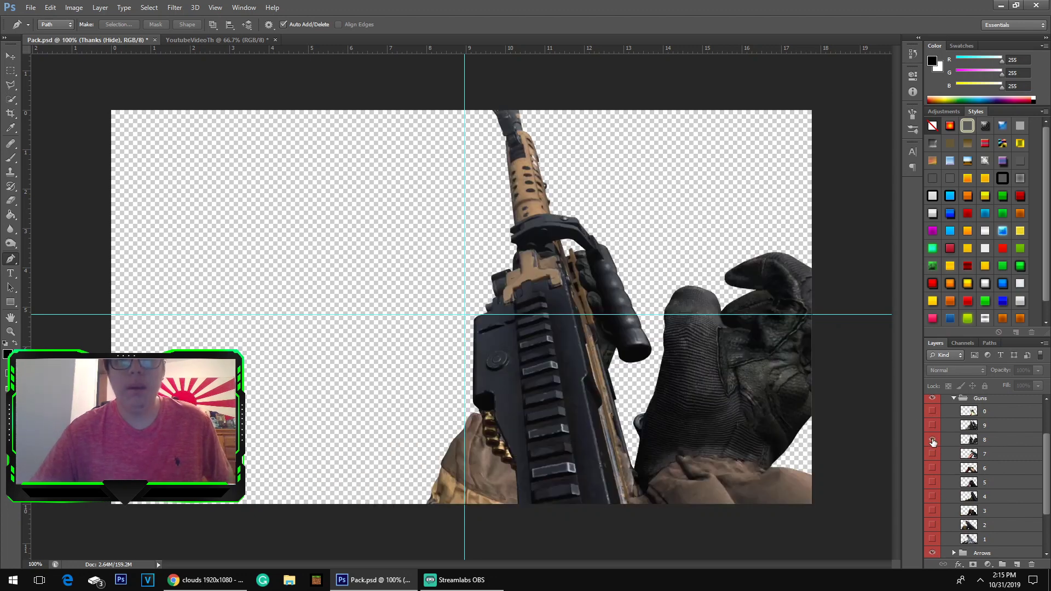
left_click(933, 440)
left_click(934, 455)
left_click(934, 454)
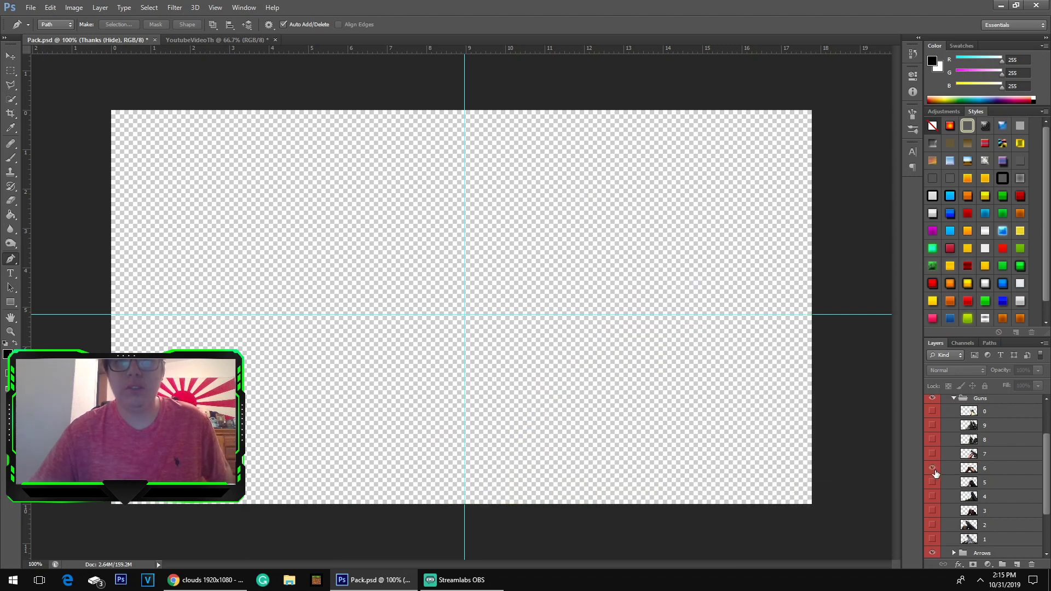
left_click(933, 469)
left_click(933, 468)
left_click(932, 483)
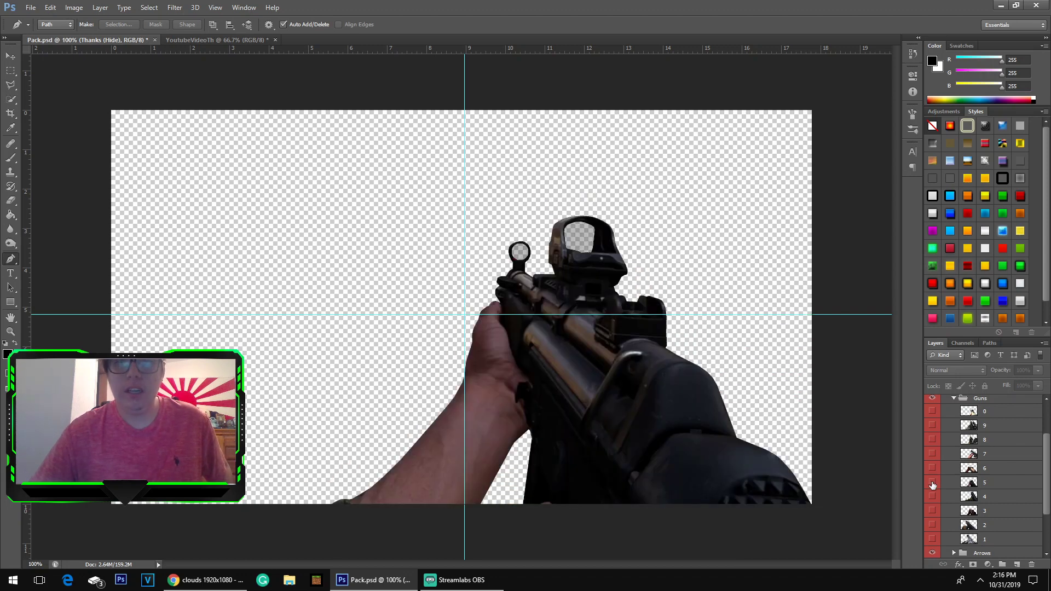
left_click(933, 483)
left_click(933, 497)
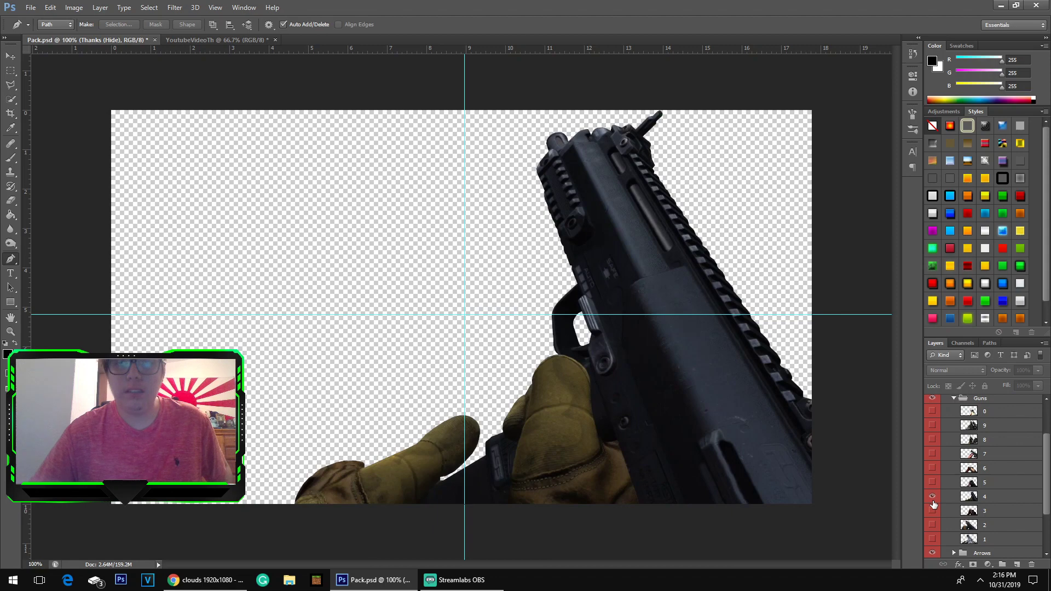
left_click(933, 497)
left_click(933, 511)
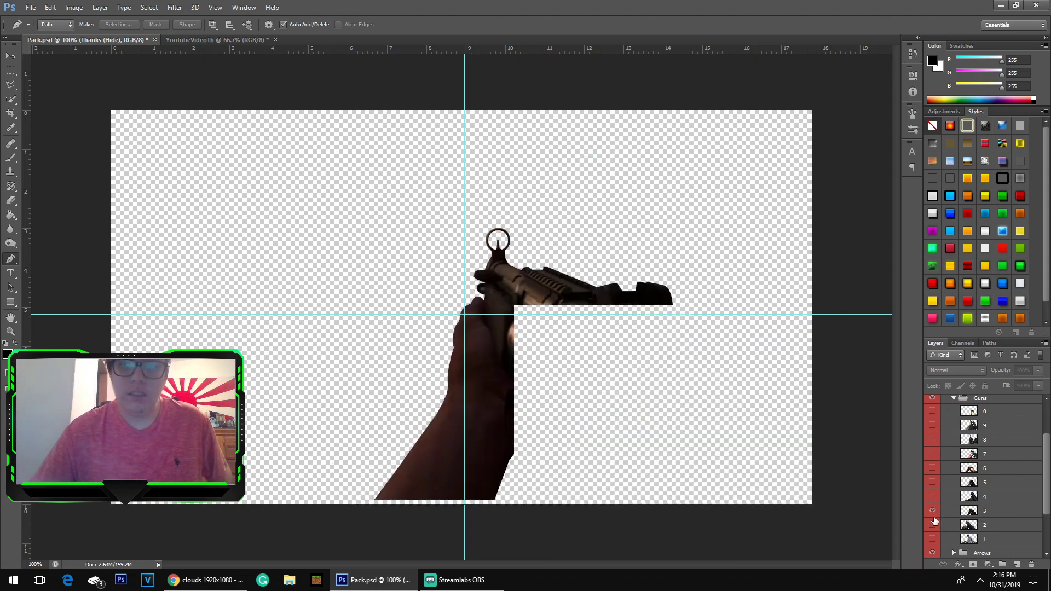
left_click(933, 511)
left_click(933, 526)
left_click(933, 525)
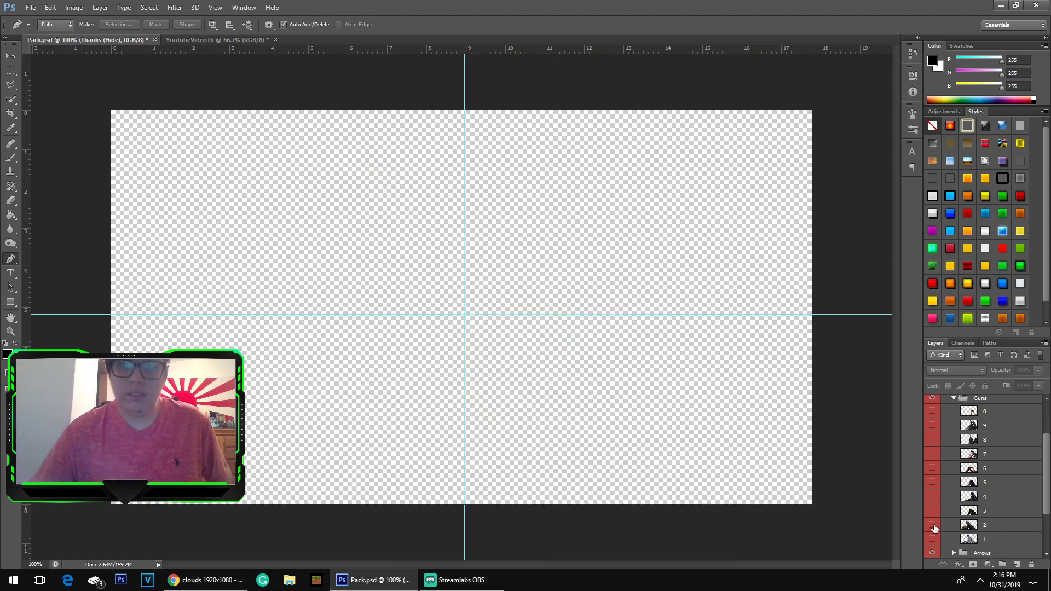
left_click(934, 539)
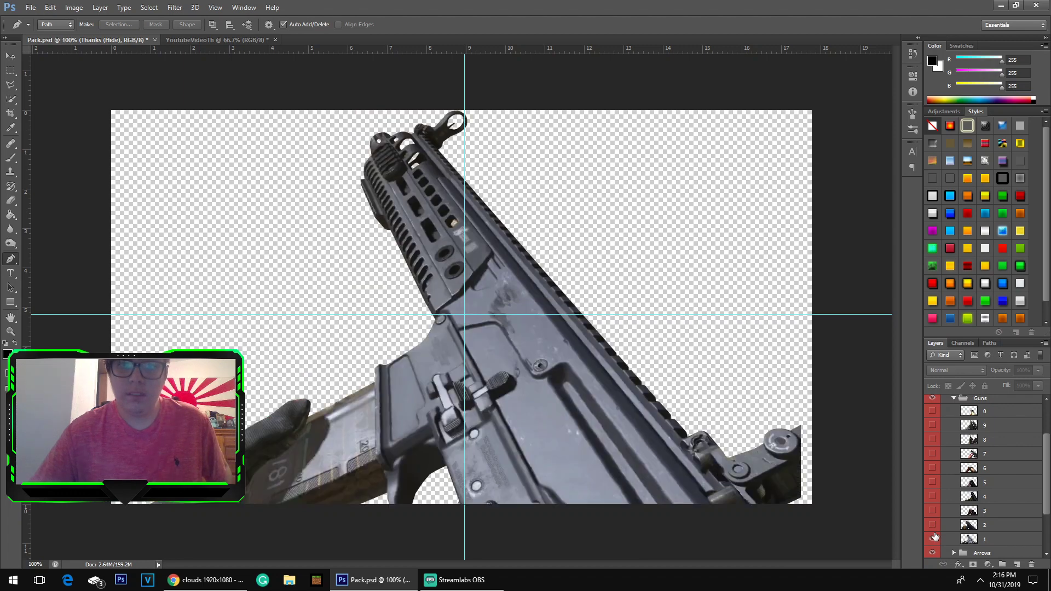
right_click(992, 539)
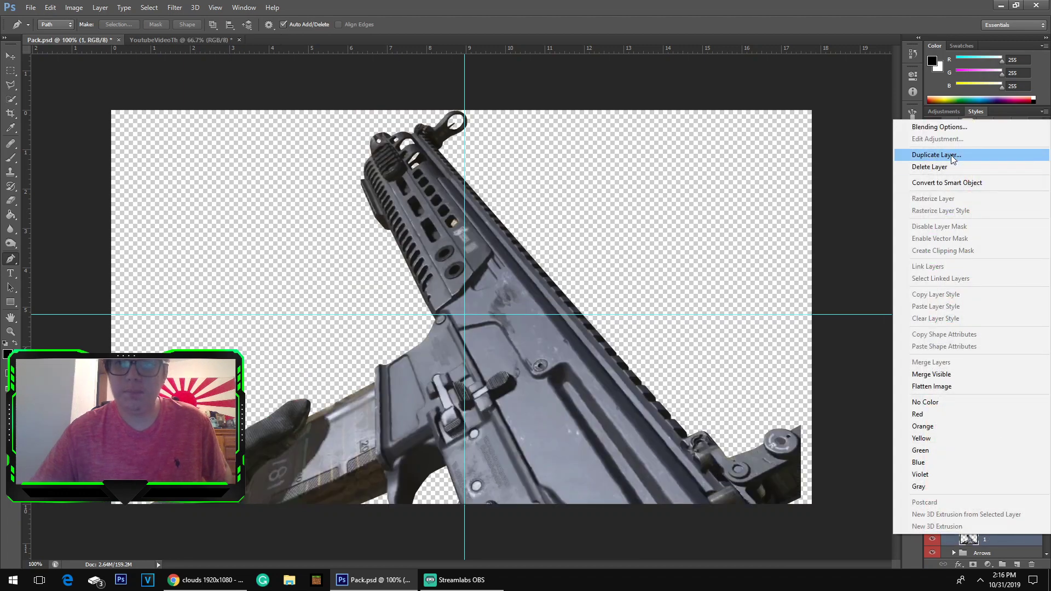
- Duplicate rifle layer 1 into YoutubeVideoTh as a layer named M4 and view that document
left_click(991, 541)
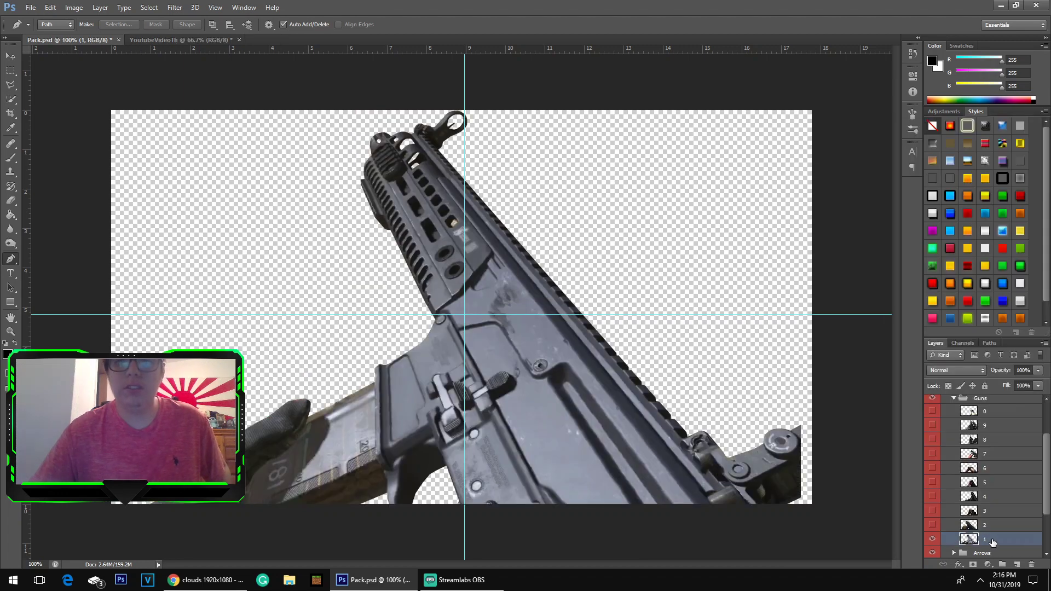
right_click(992, 542)
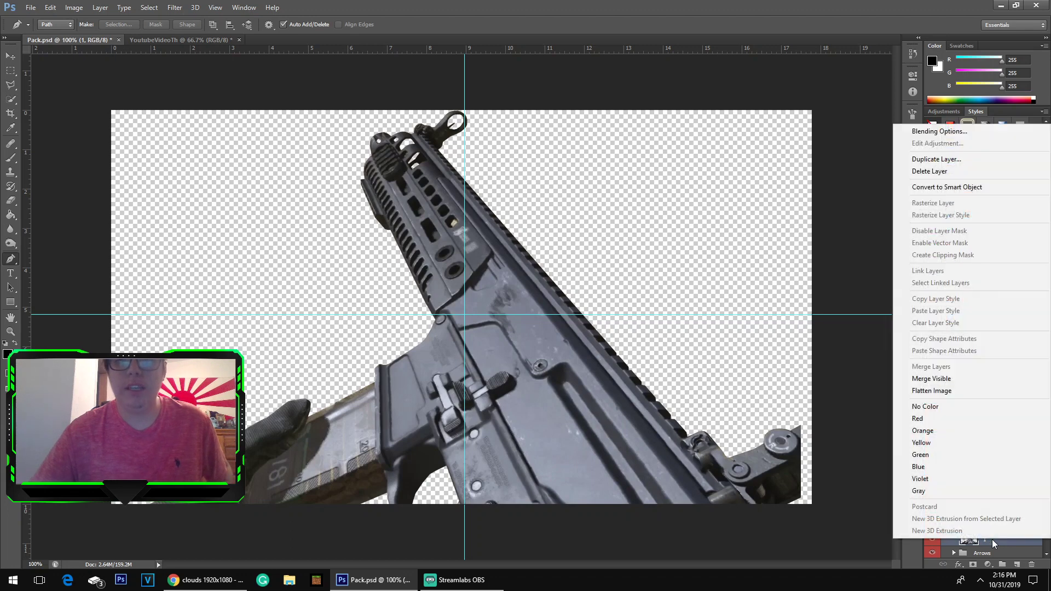
left_click(969, 164)
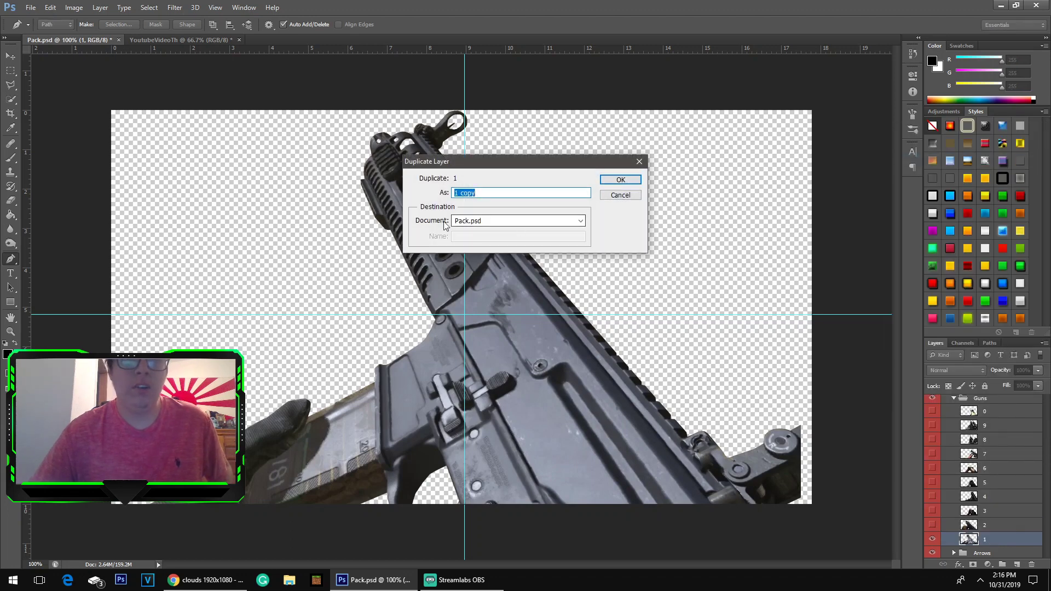
left_click(471, 221)
left_click(478, 240)
key("shift+Tab")
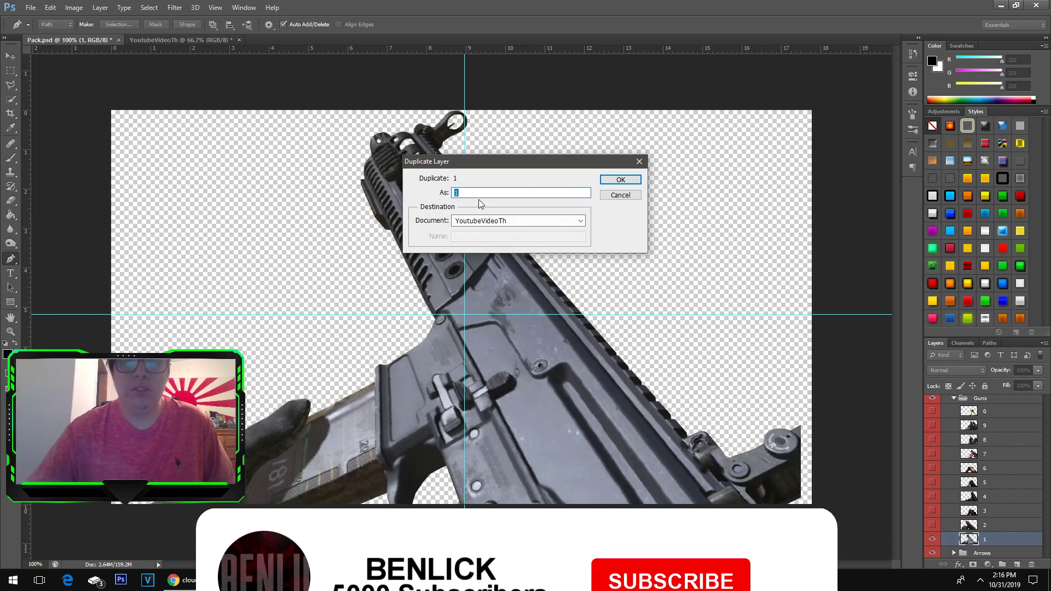
type("M")
key("Return")
left_click(234, 40)
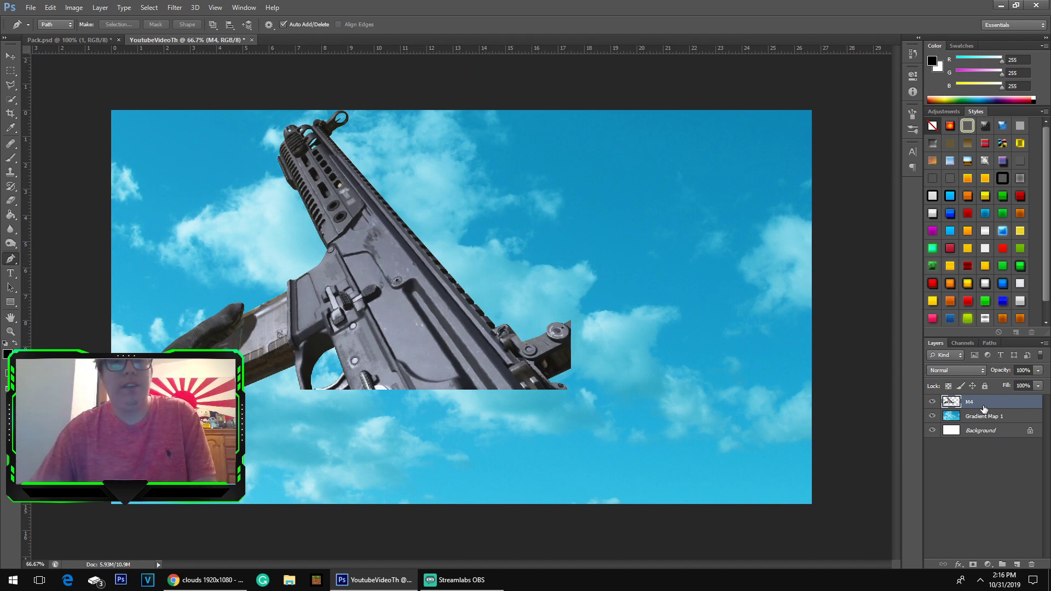
- Scale the M4 rifle up to about 140% with Free Transform and commit
key("ctrl+t")
left_click_drag(471, 357, 475, 471)
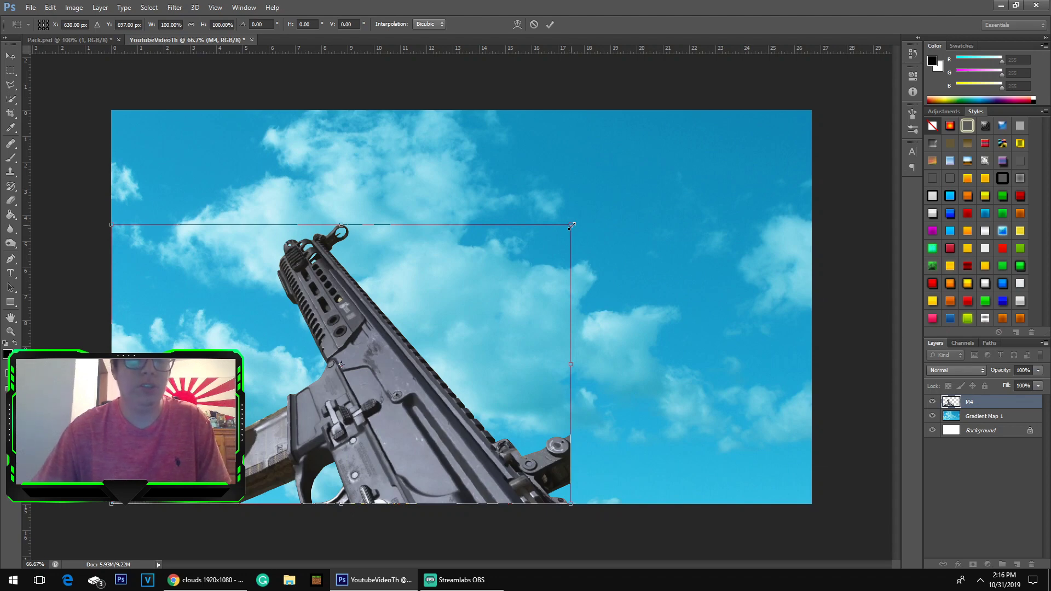
left_click_drag(571, 226, 697, 112)
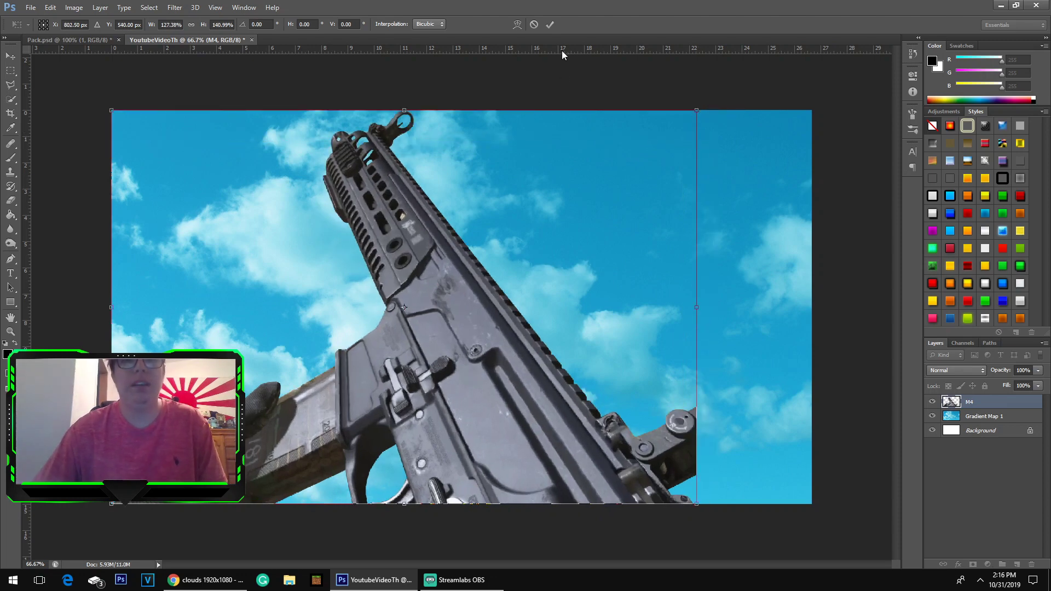
left_click(534, 29)
key("ctrl+t")
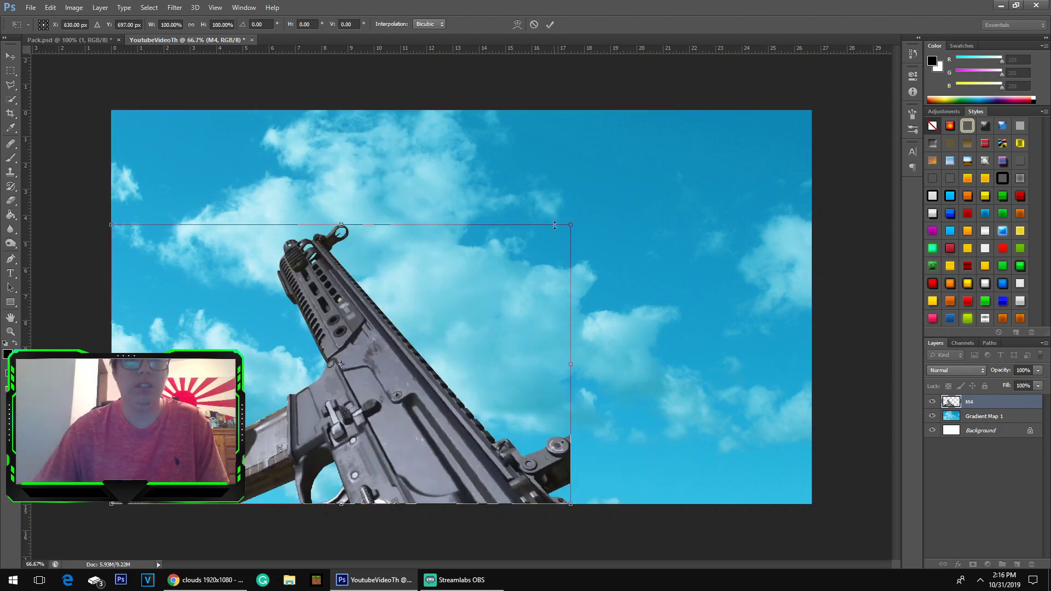
left_click_drag(572, 223, 756, 84)
key("ctrl+z")
left_click_drag(570, 223, 743, 90)
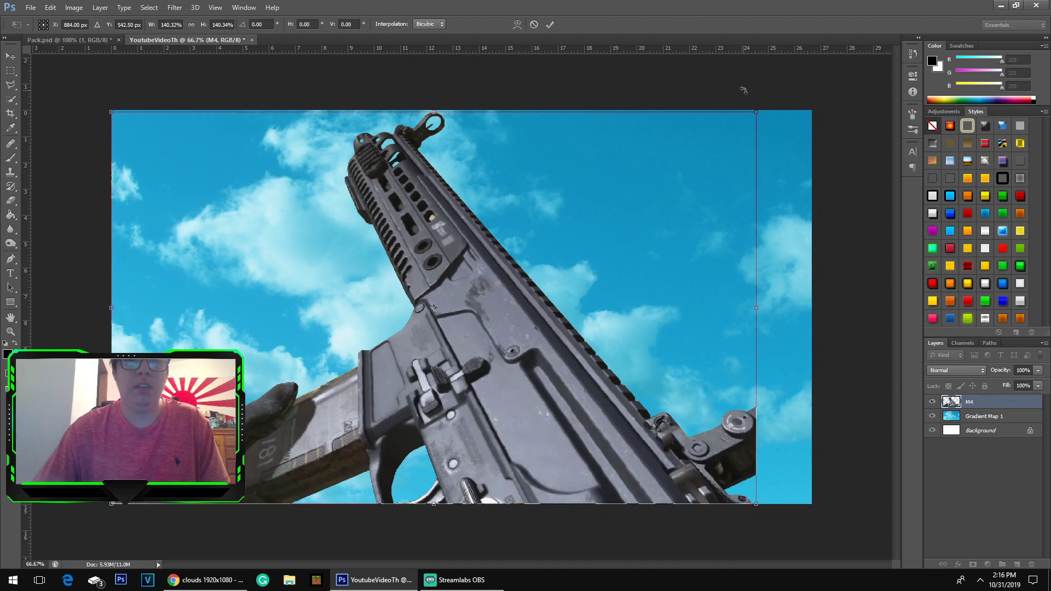
left_click(550, 25)
key("p")
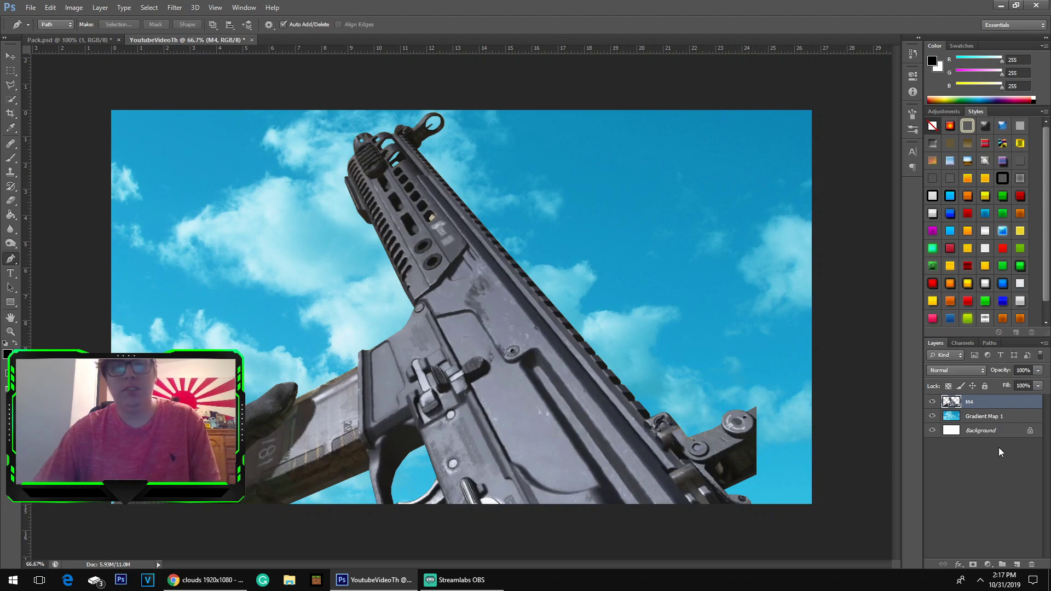
- Move the M4 rifle lower on the canvas and commit the position
key("ctrl+t")
left_click_drag(619, 419, 664, 438)
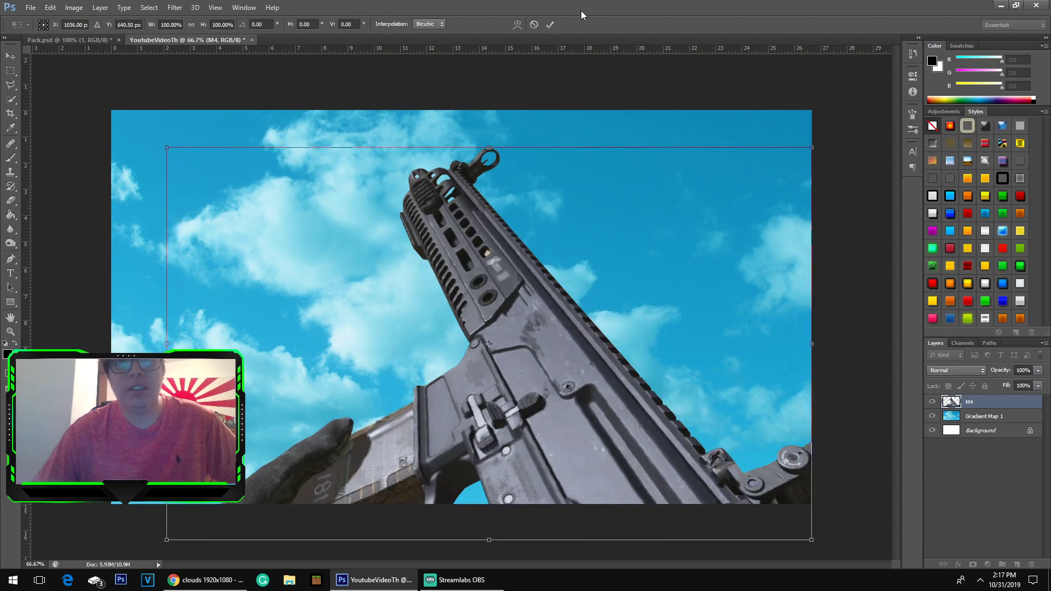
left_click(547, 30)
key("p")
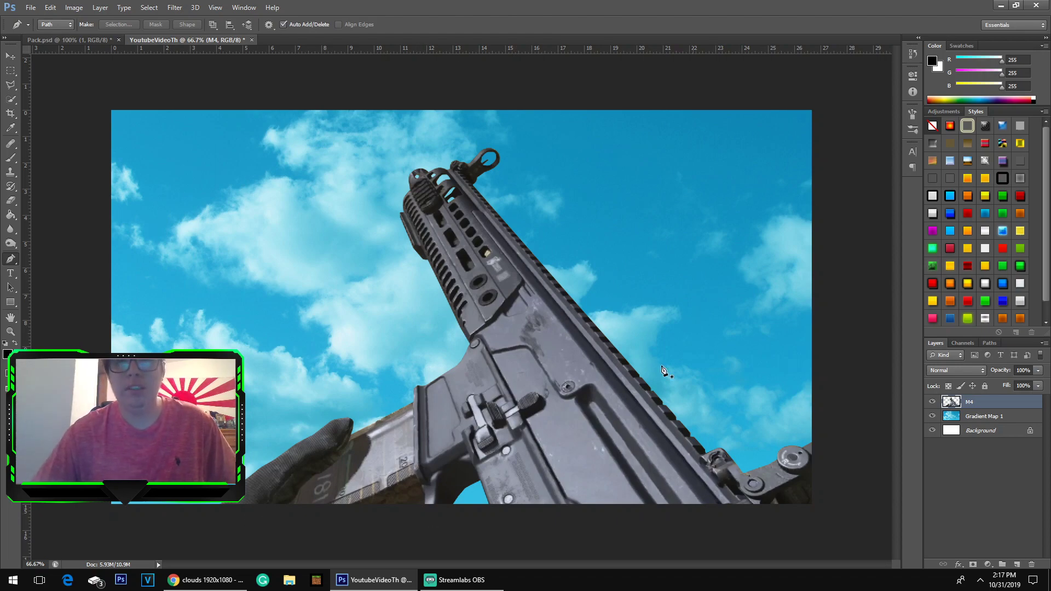
- In Pack.psd, collapse Guns and expand the Lighting Effects group
left_click(98, 42)
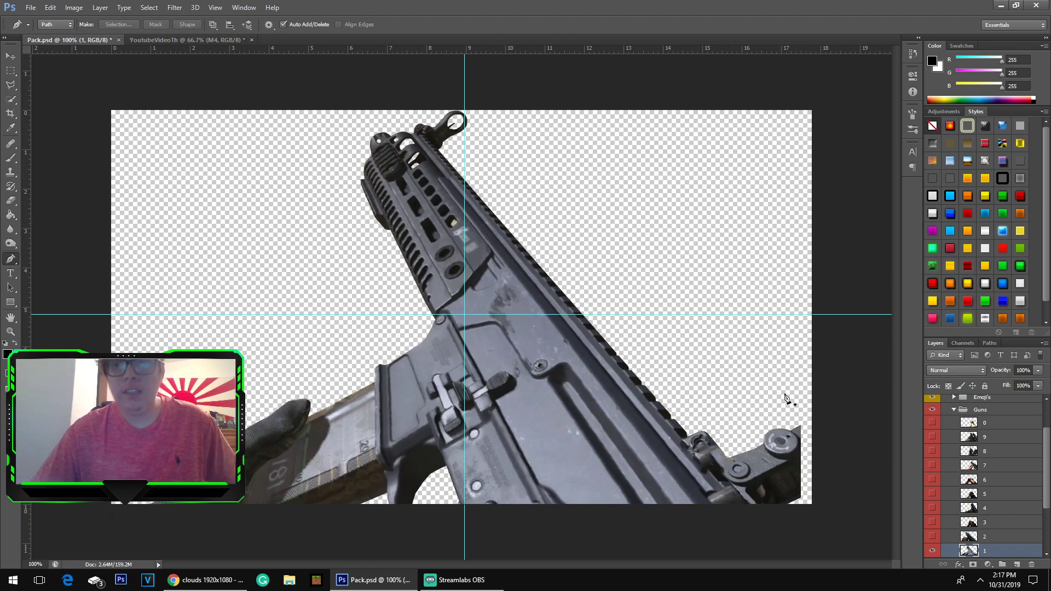
left_click(953, 409)
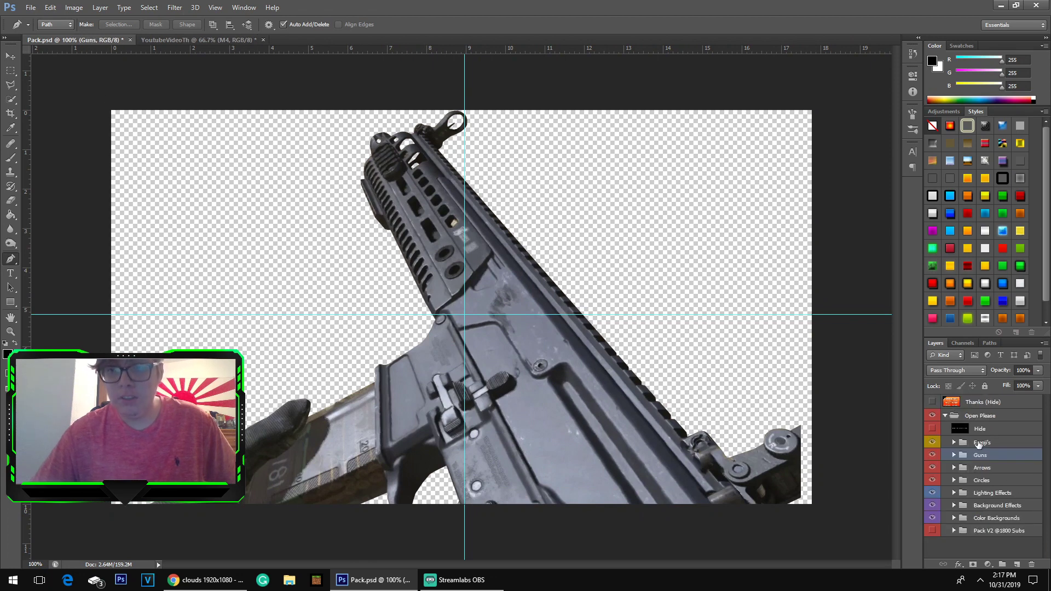
left_click(953, 506)
scroll(953, 492, "down", 1)
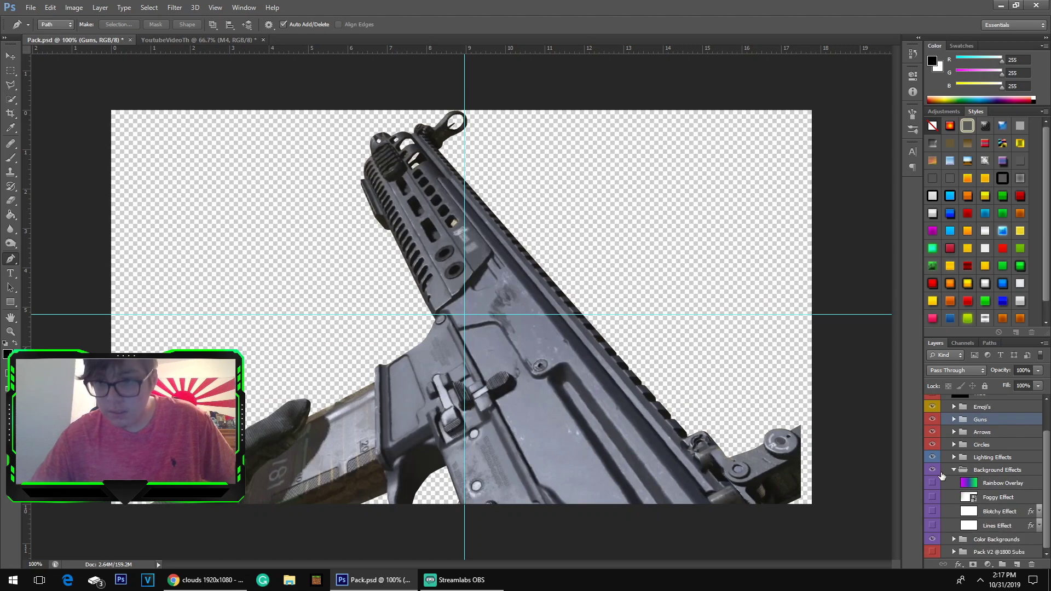
left_click(955, 470)
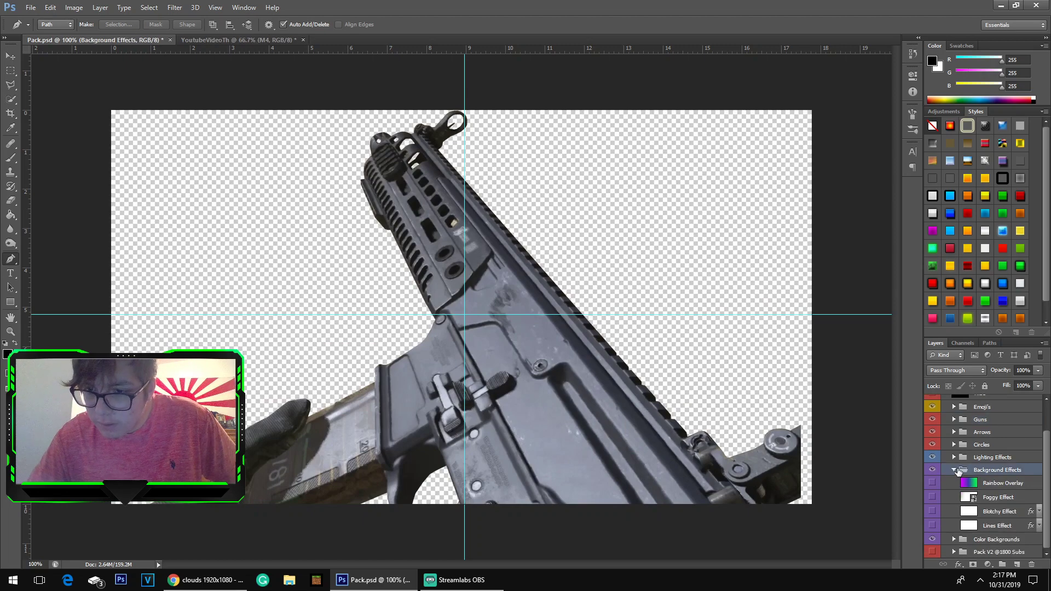
left_click(955, 470)
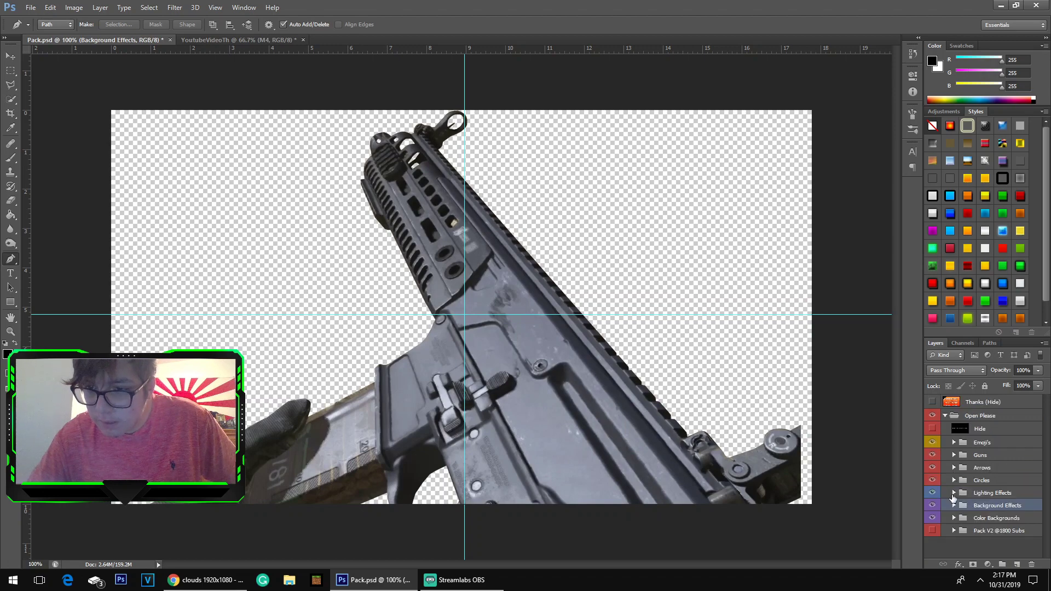
left_click(952, 497)
left_click(957, 515)
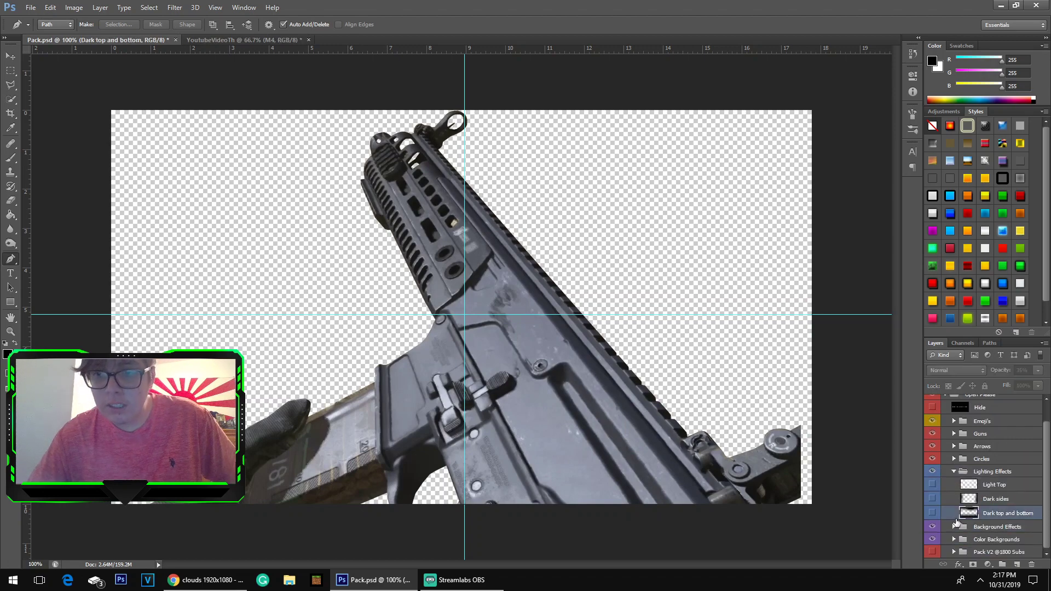
- Duplicate the Dark sides layer into YoutubeVideoTh and view the thumbnail
right_click(1000, 500)
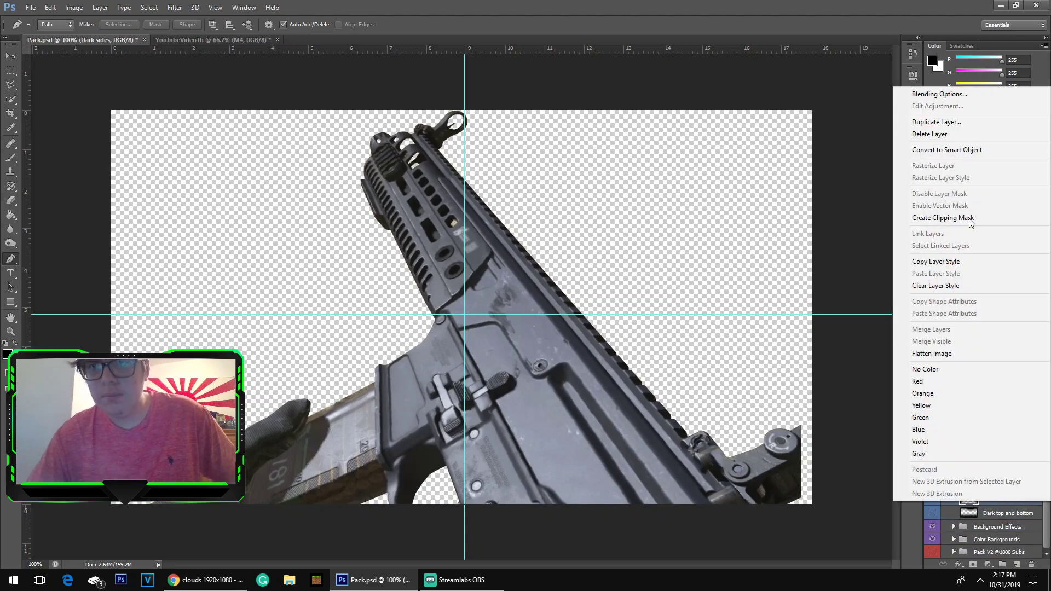
left_click(937, 122)
left_click(475, 221)
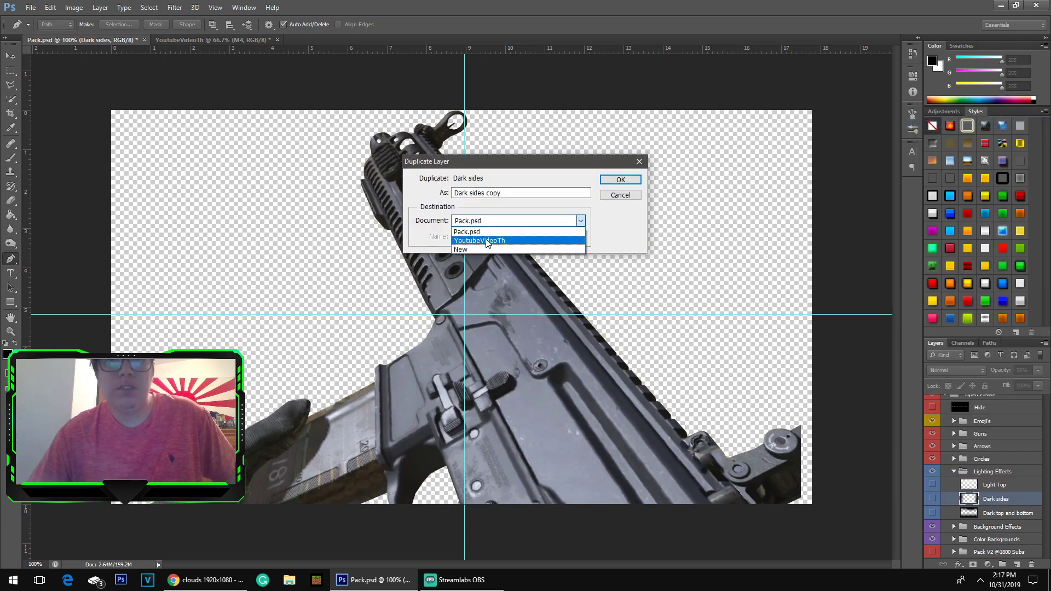
left_click(480, 241)
left_click(620, 179)
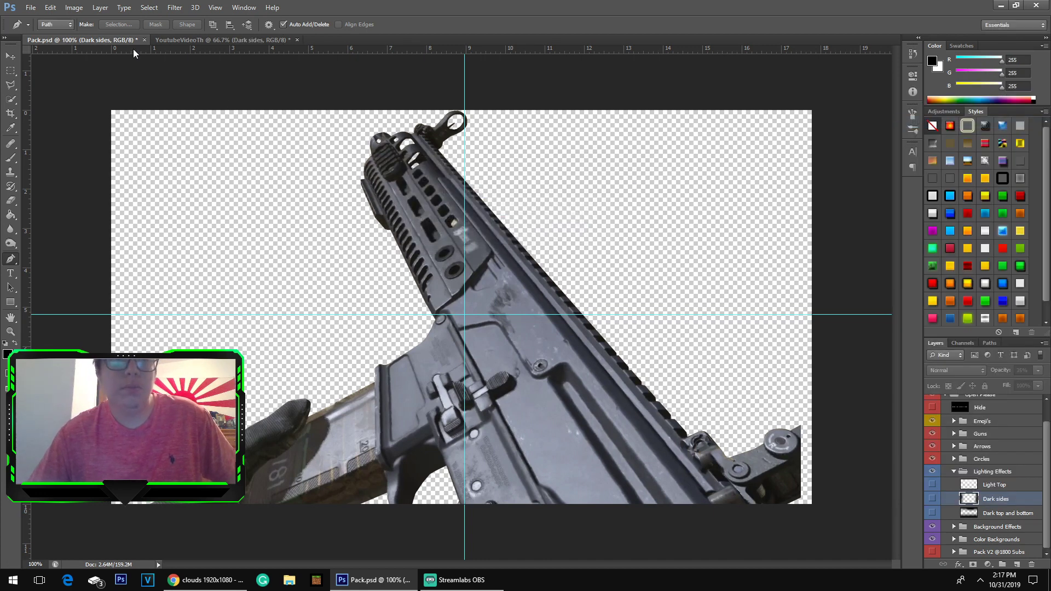
left_click(193, 41)
- Show Dark sides, move it beneath M4, and scale it about 150% to cover the canvas
left_click(933, 401)
left_click_drag(975, 403, 987, 428)
key("ctrl+t")
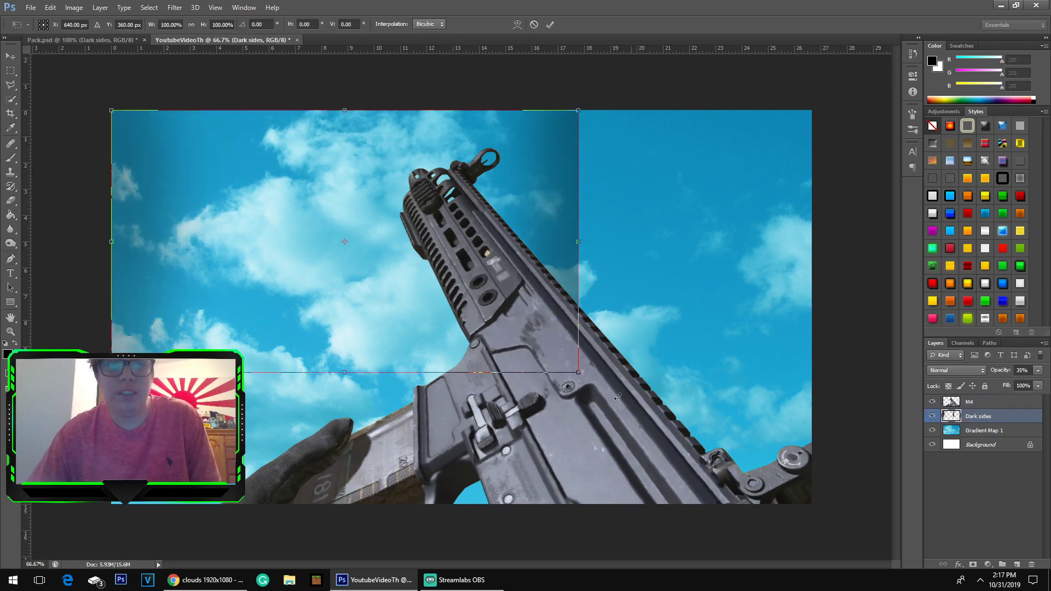
left_click_drag(579, 372, 803, 520)
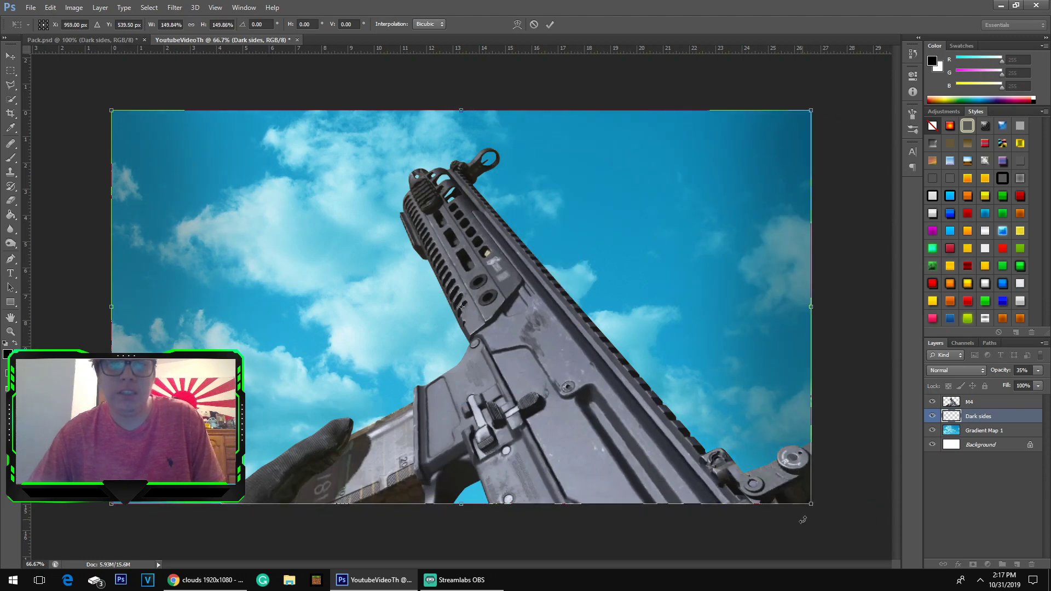
left_click(549, 25)
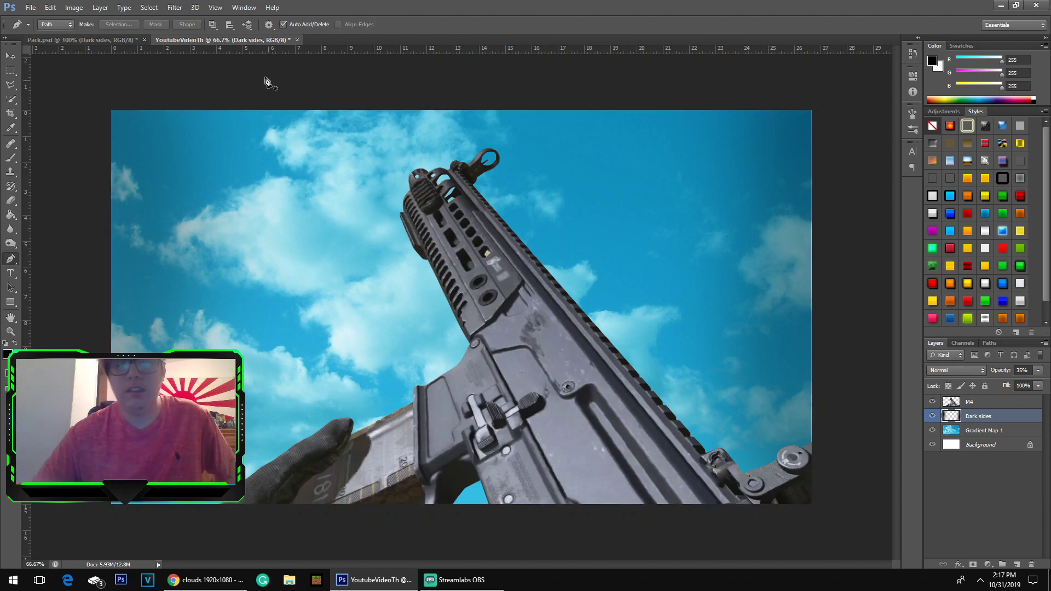
- Back in Pack.psd, preview the Foggy Effect layer in Background Effects, then hide it again
left_click(104, 39)
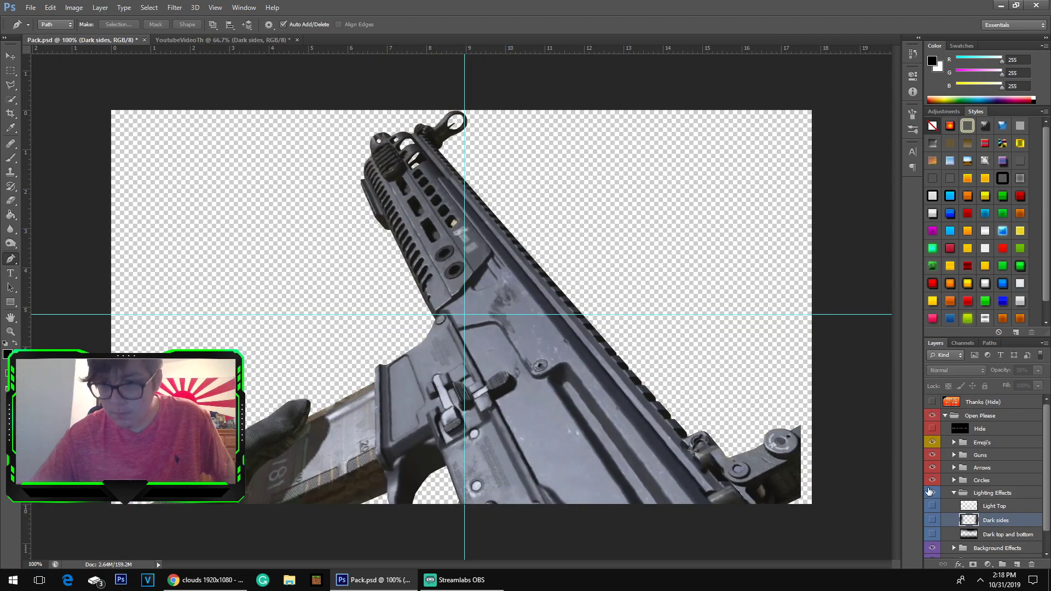
left_click(953, 494)
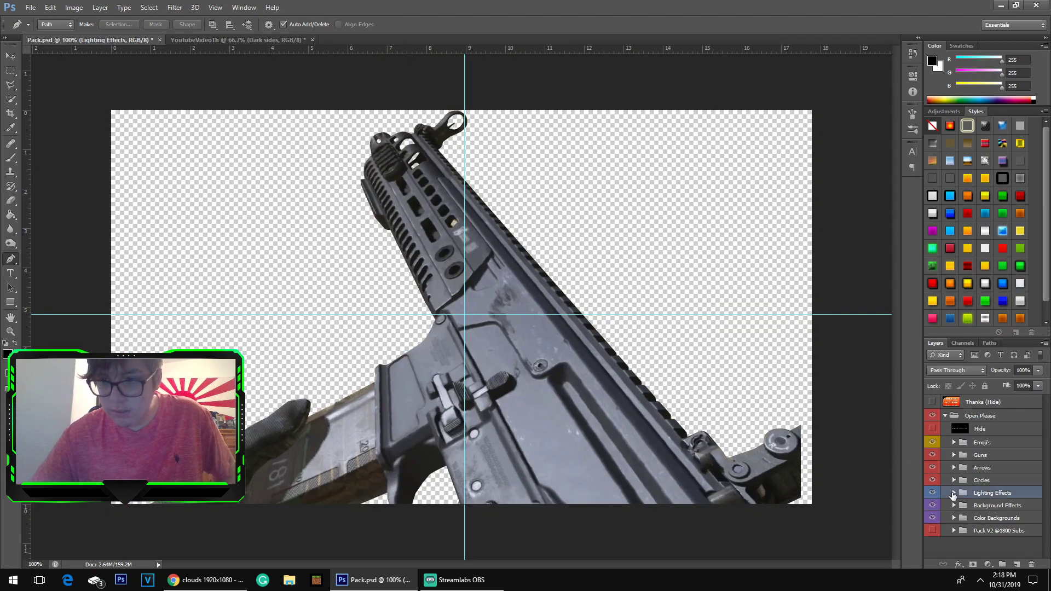
left_click(954, 506)
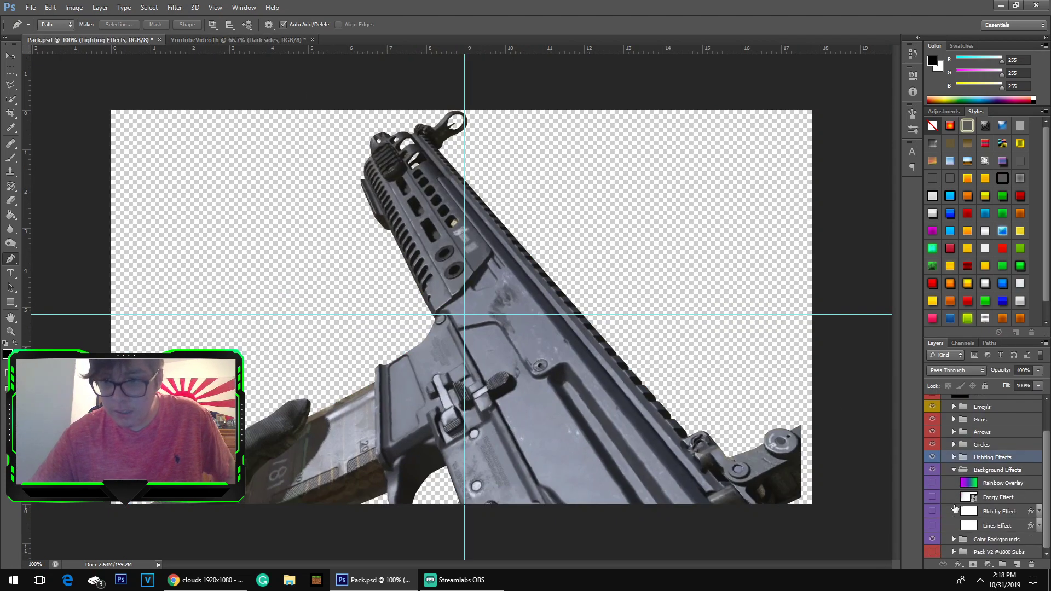
left_click(933, 498)
left_click(933, 498)
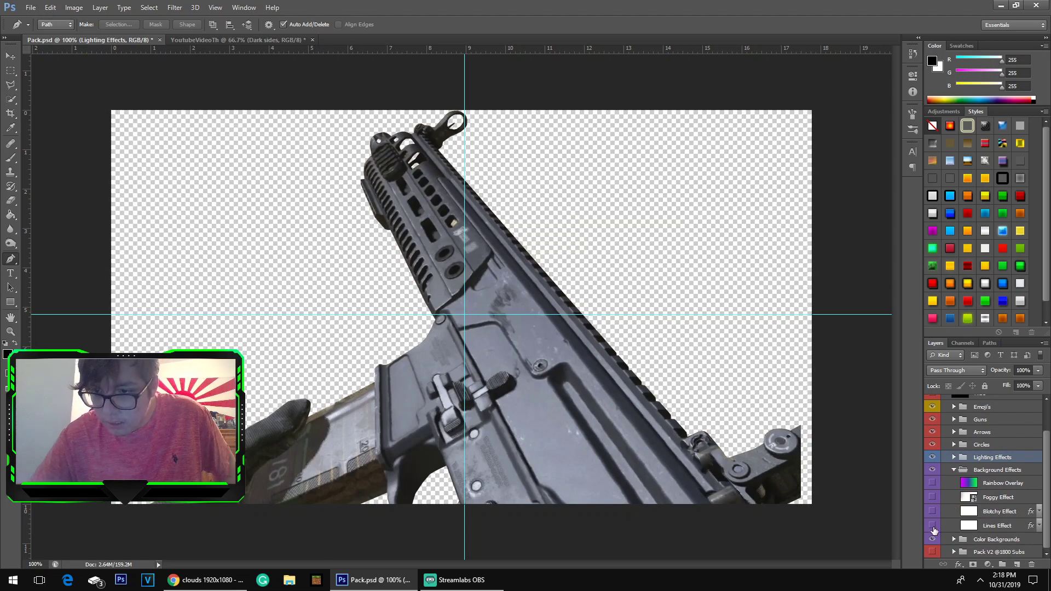
left_click(953, 469)
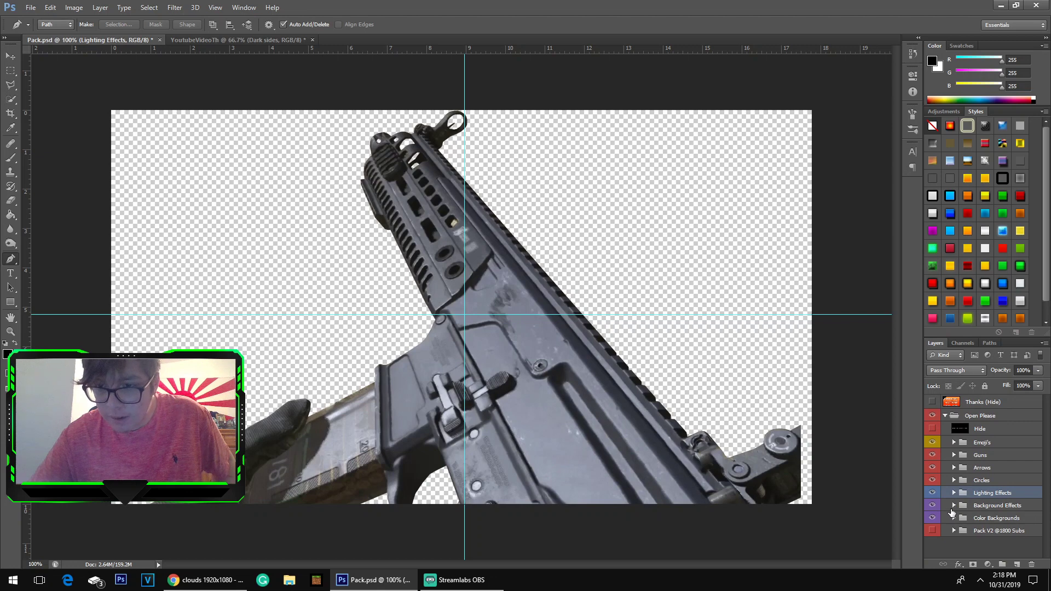
- Inspect the Color Backgrounds group's layers, then bring up the File menu
left_click(952, 517)
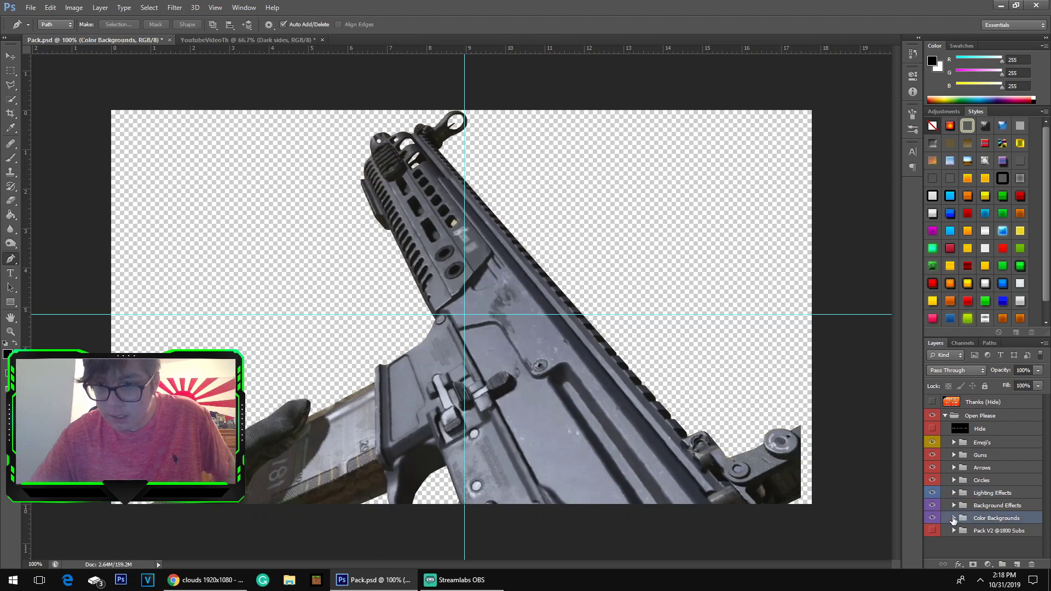
left_click(953, 519)
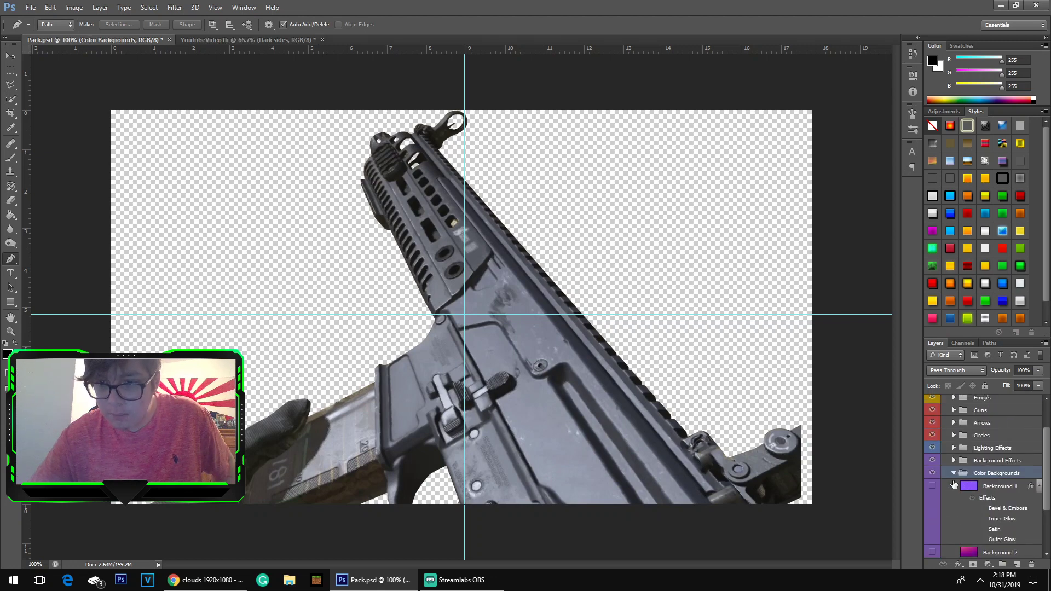
left_click(954, 474)
left_click(31, 7)
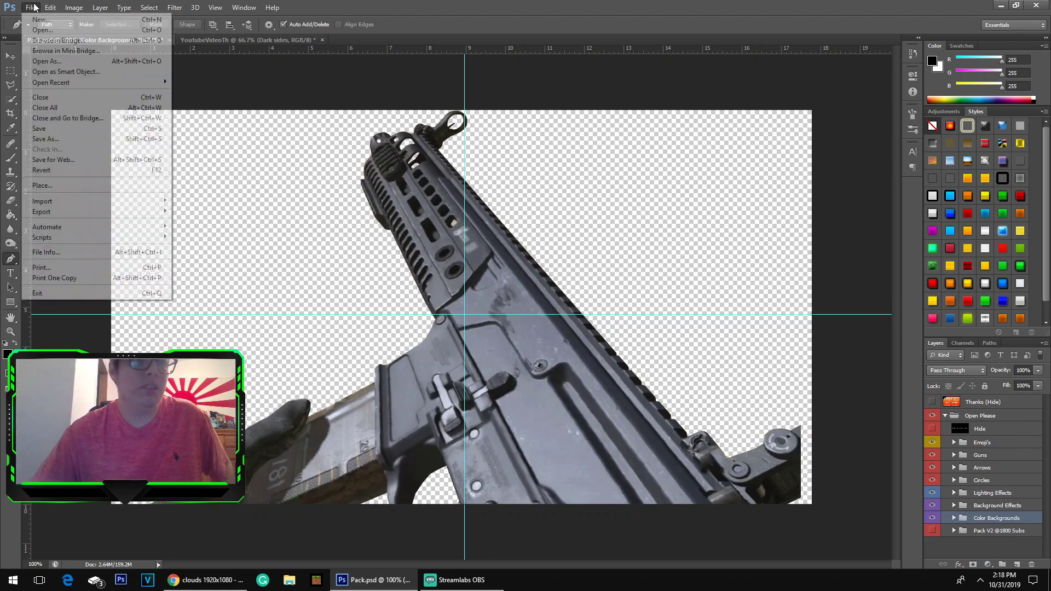
- Open newpack.psd from the Desktop's Packs For Yt folder
left_click(47, 30)
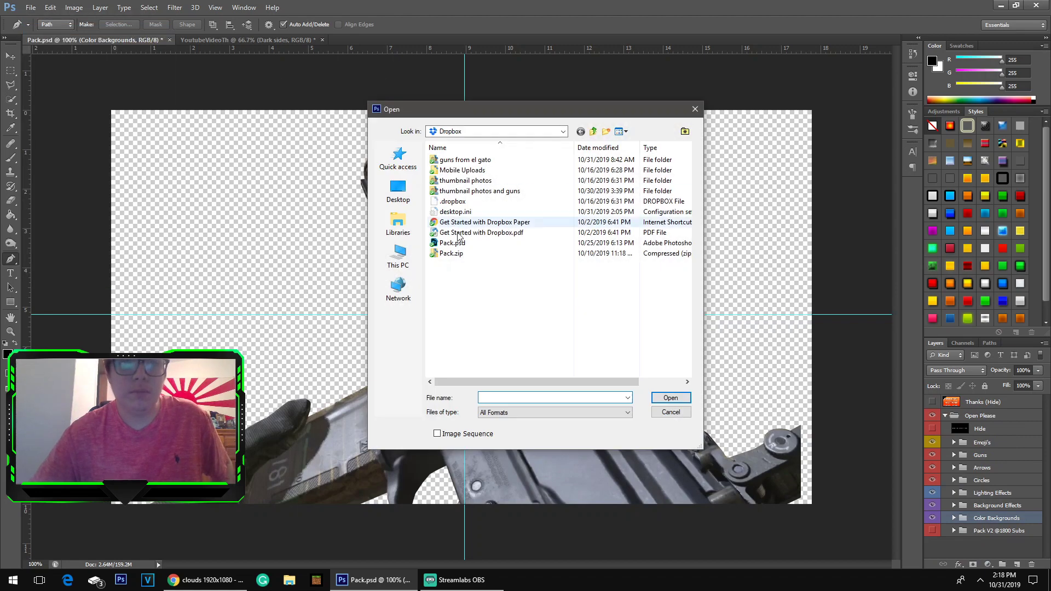
left_click(398, 256)
double_click(583, 170)
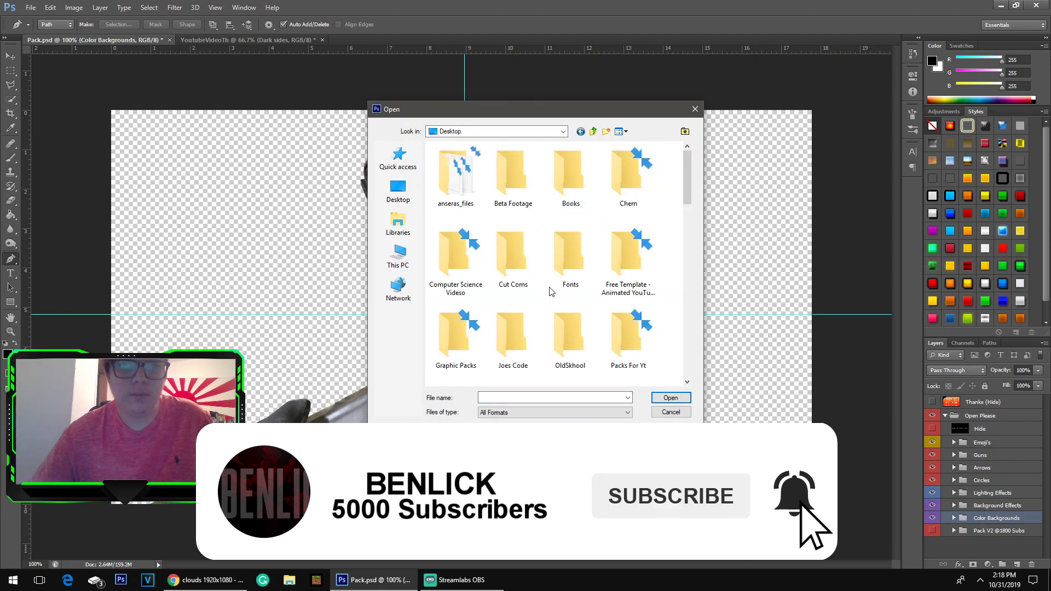
scroll(575, 276, "down", 5)
scroll(597, 252, "up", 5)
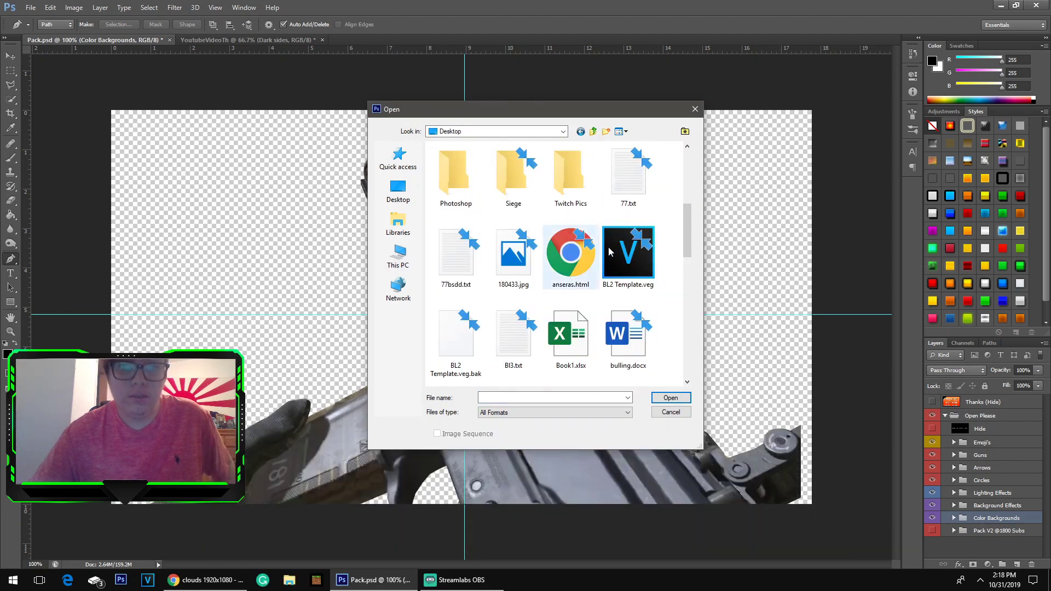
double_click(618, 241)
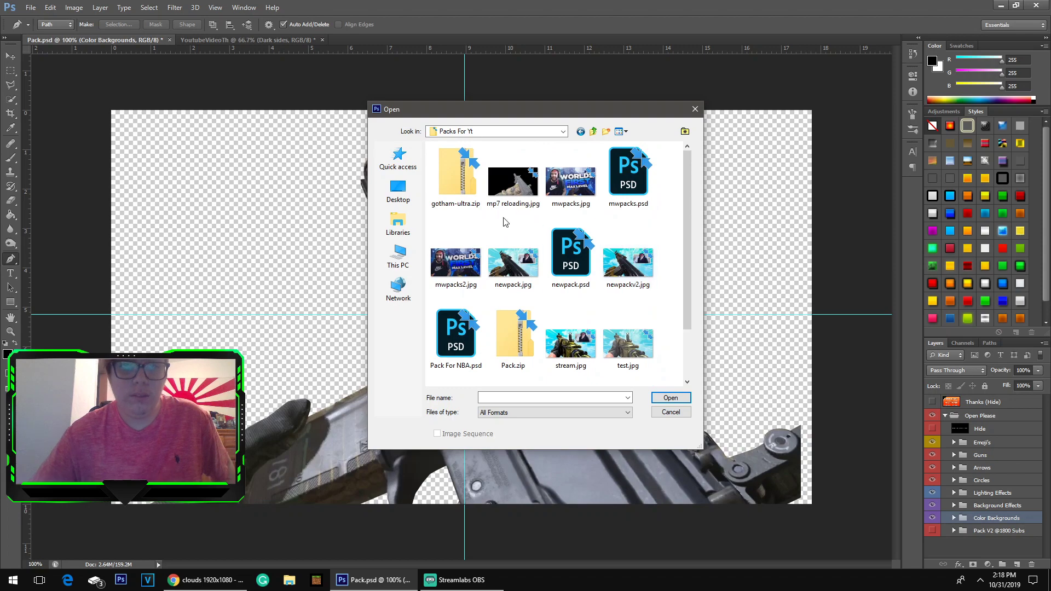
double_click(587, 261)
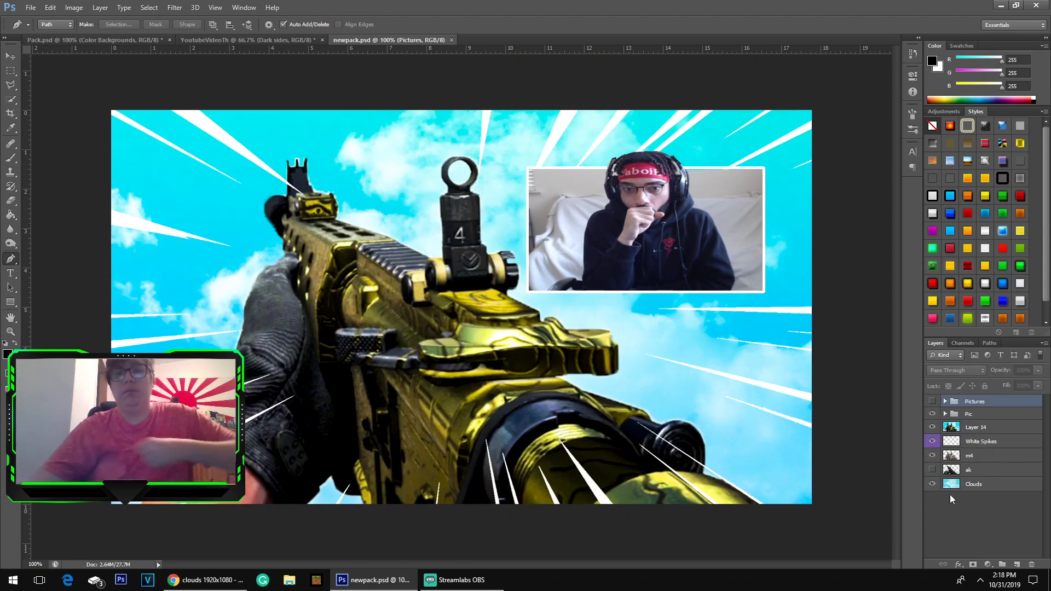
- Hide the Pic webcam group and Layer 14 in newpack.psd
left_click(932, 414)
left_click(932, 427)
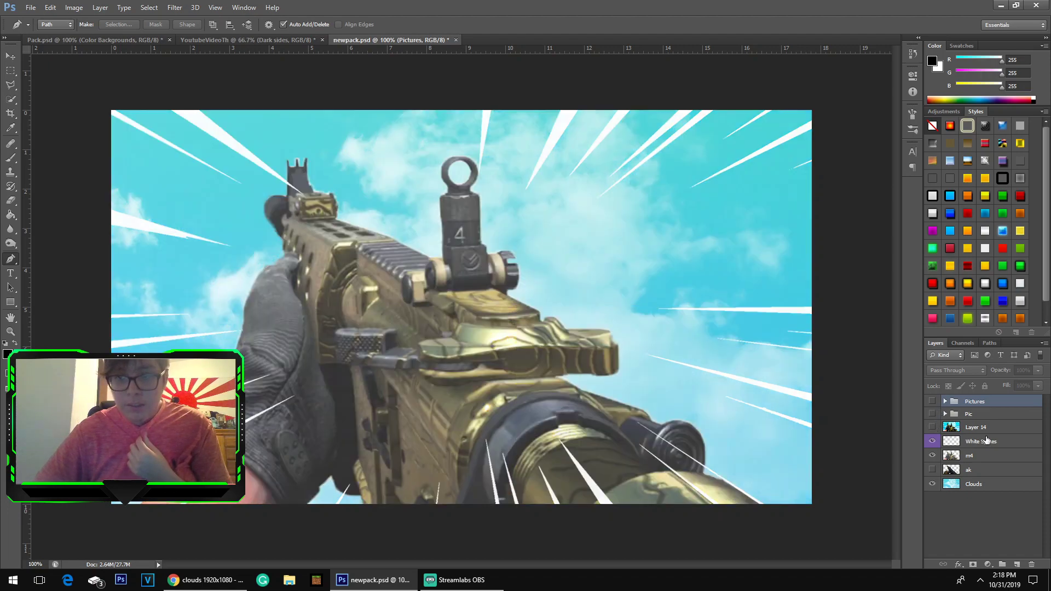
right_click(991, 442)
- Duplicate the White Spikes layer into the YoutubeVideoTh document
left_click(923, 58)
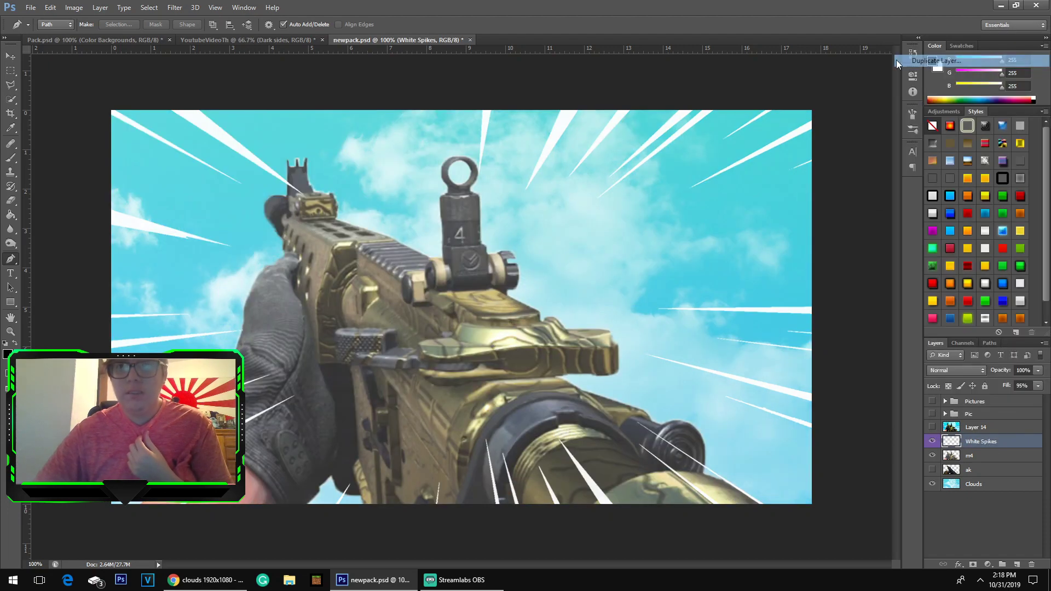
left_click(528, 220)
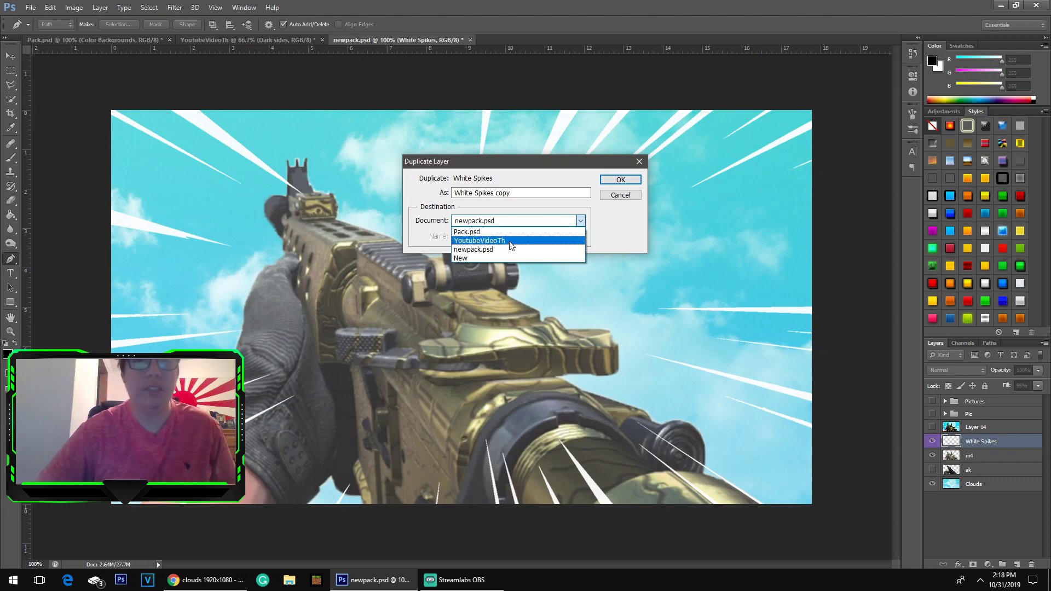
left_click(504, 241)
left_click(639, 178)
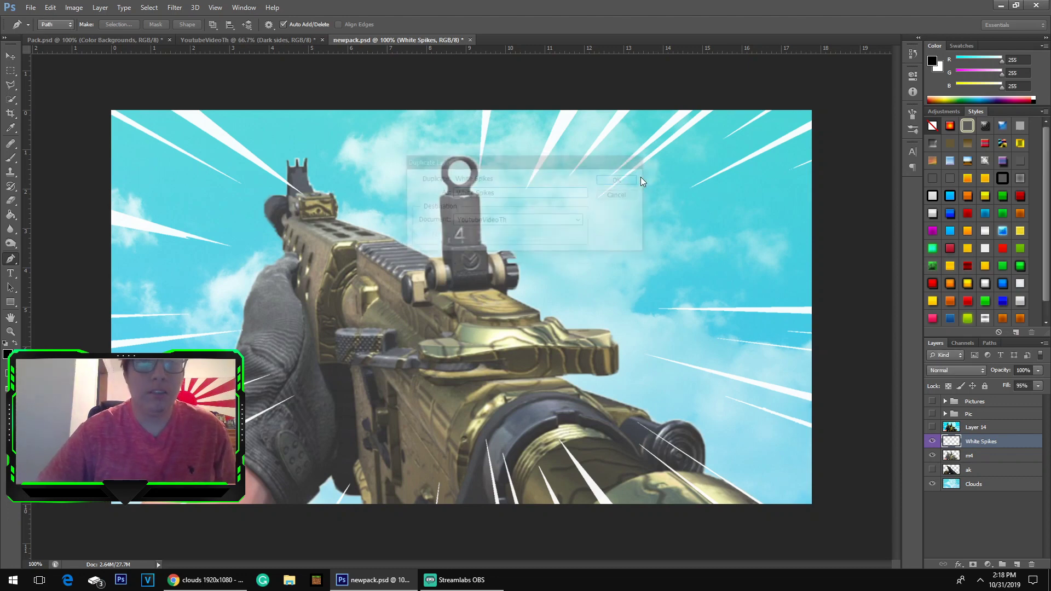
- In YoutubeVideoTh, scale the White Spikes up to fill the canvas and set opacity to 62%
left_click(268, 40)
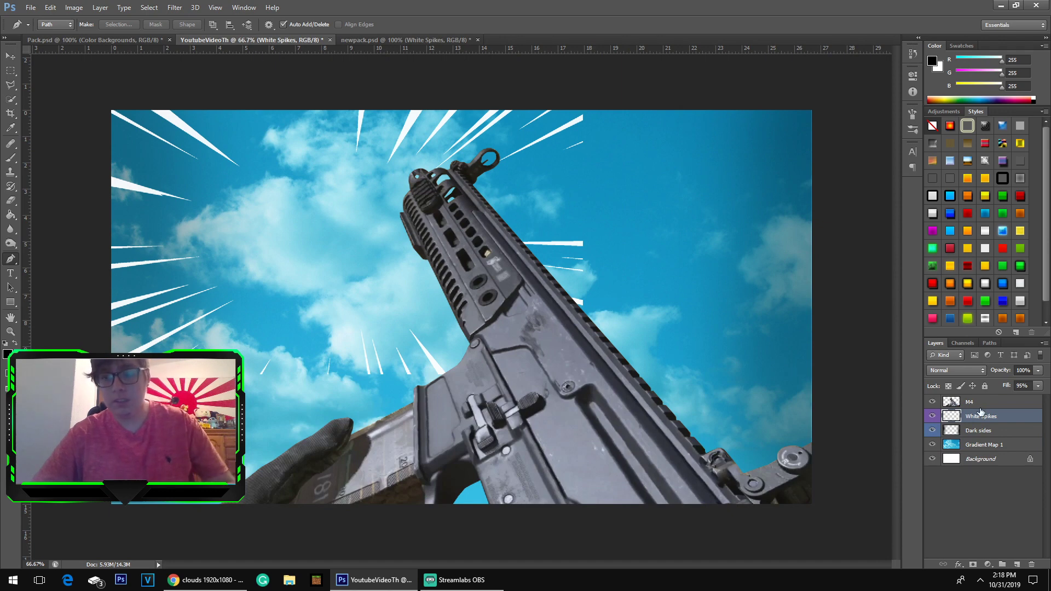
key("ctrl+t")
left_click_drag(582, 374, 820, 503)
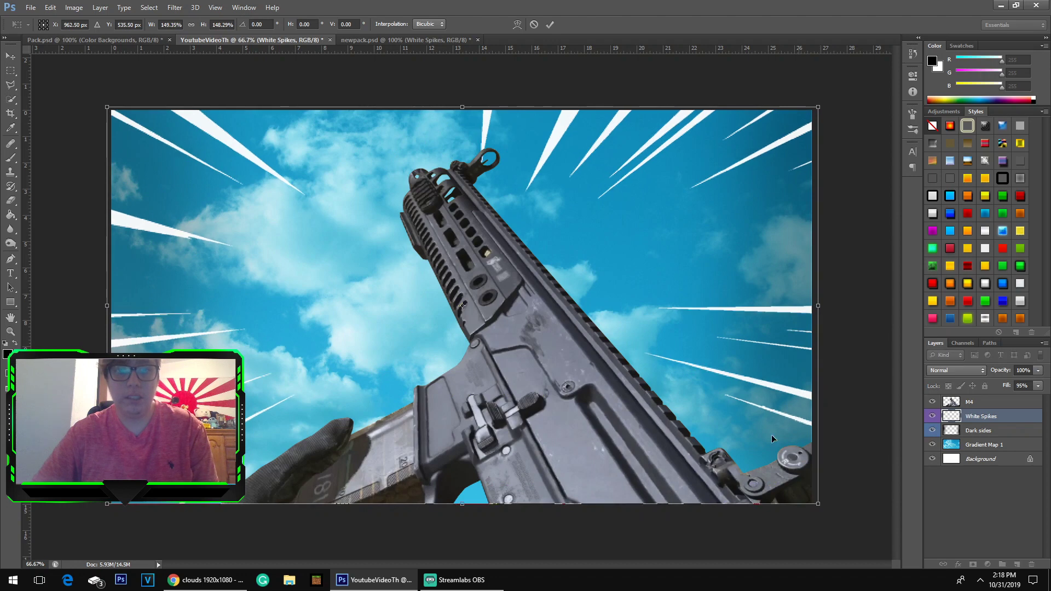
left_click(550, 24)
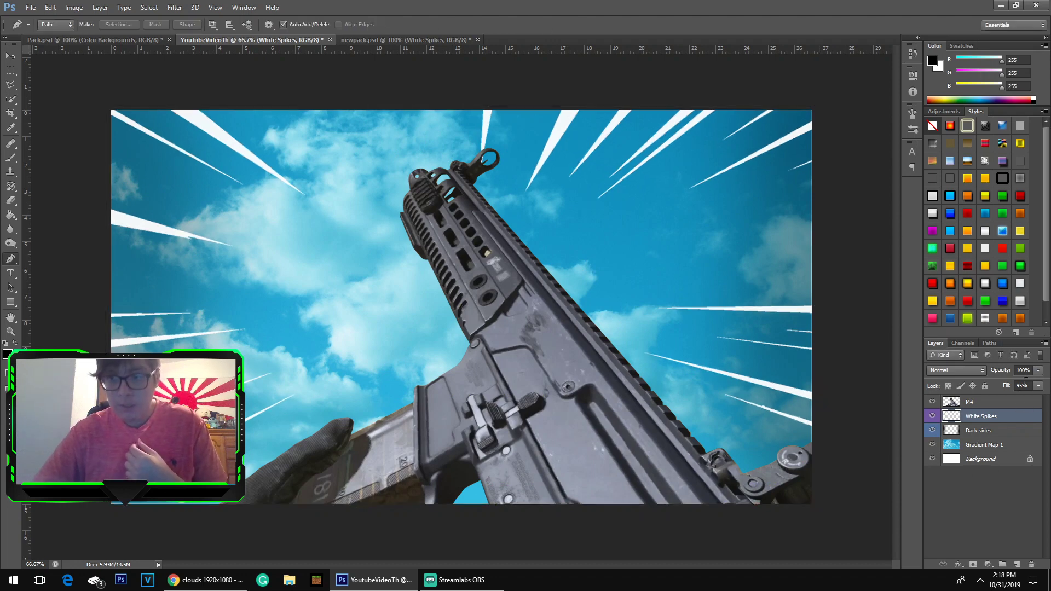
mouse_move(1027, 376)
left_mouse_down()
mouse_move(1004, 383)
mouse_move(1017, 385)
left_mouse_up()
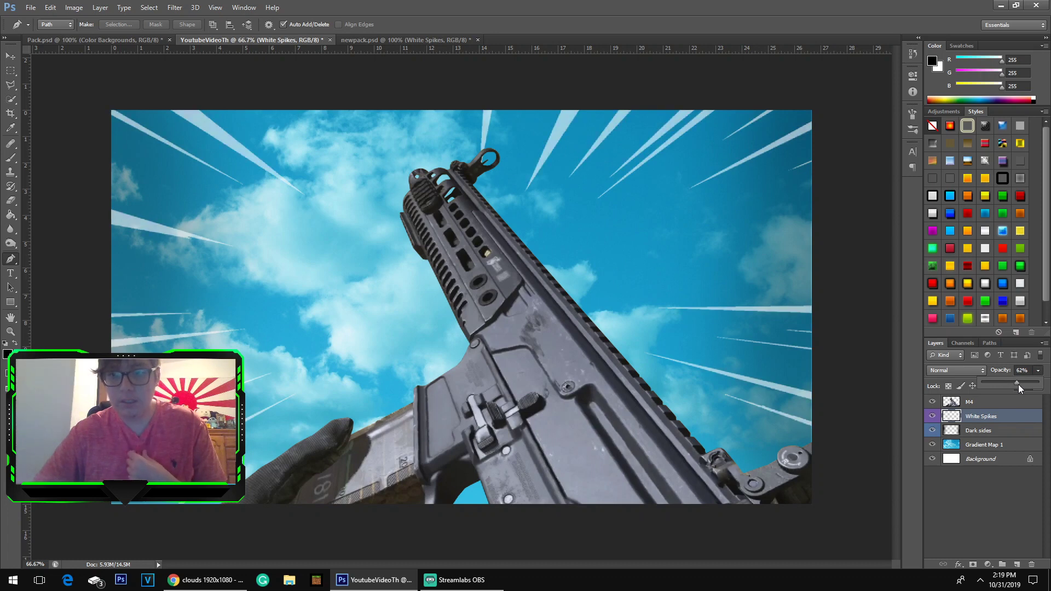
left_click(1012, 501)
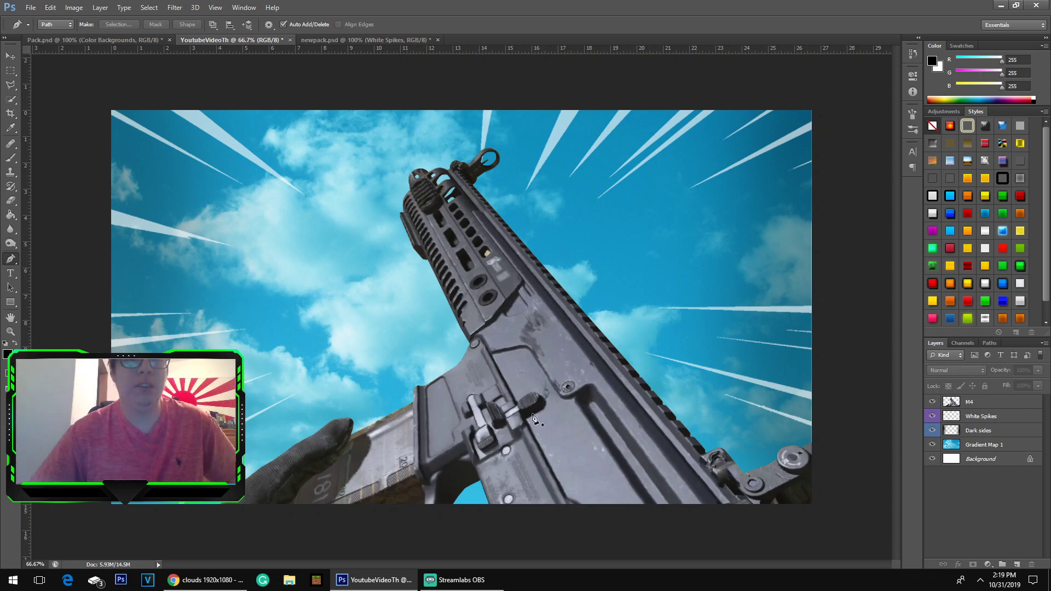
- Close newpack.psd without saving its changes
left_click(366, 39)
left_click(208, 40)
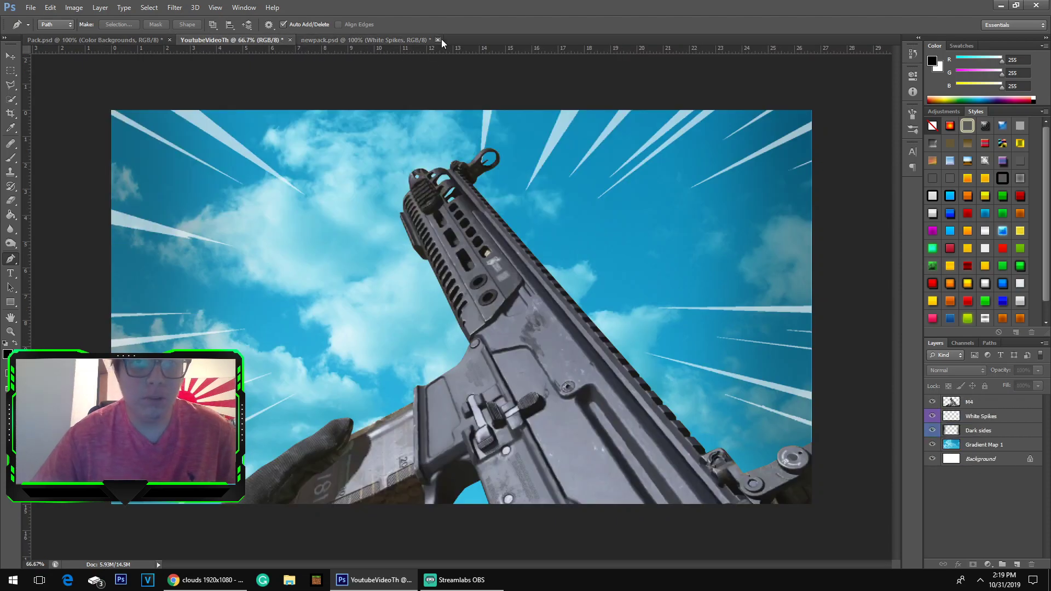
left_click(438, 38)
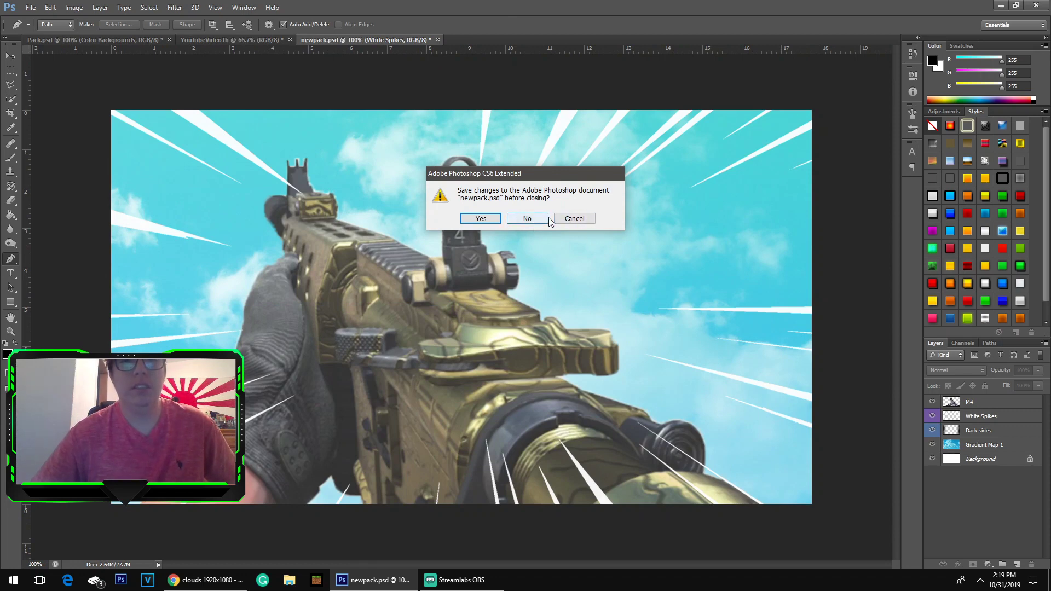
left_click(542, 218)
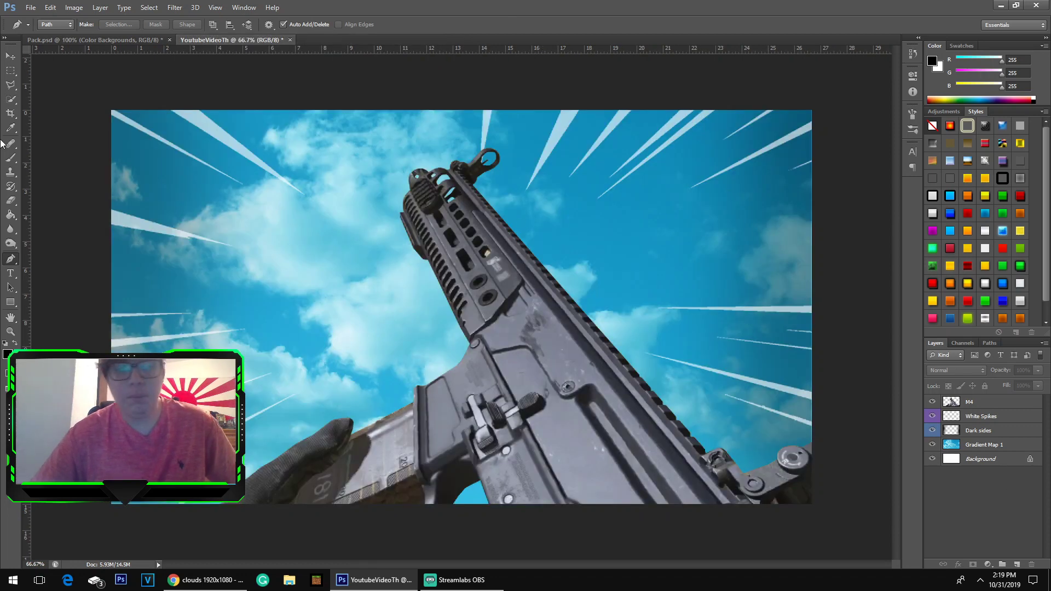
- Draw test rectangular marquee selections on the sky, then deselect with Ctrl+D
left_click(11, 71)
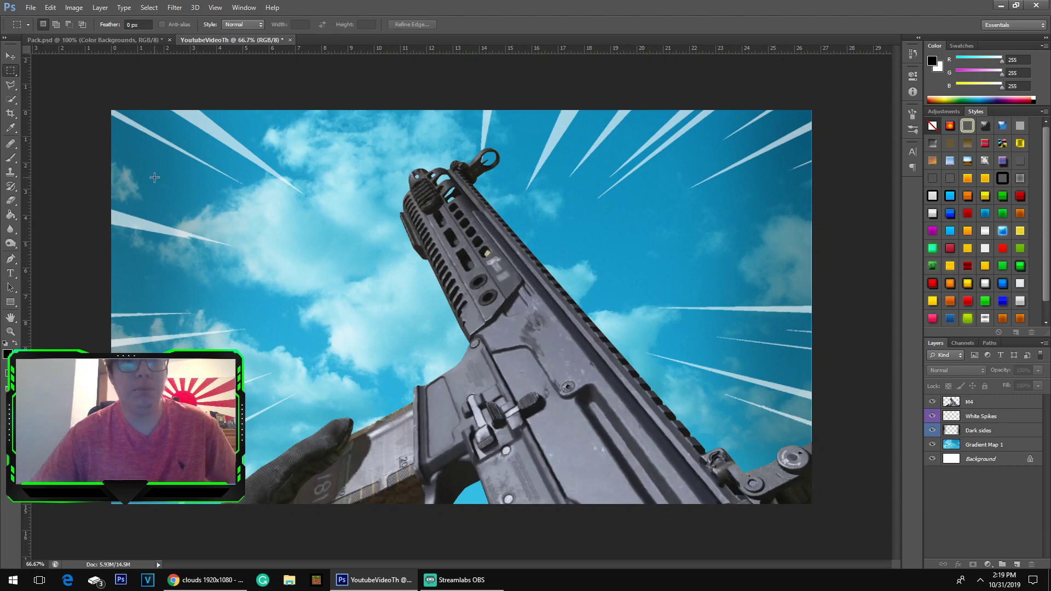
left_click_drag(591, 165, 806, 274)
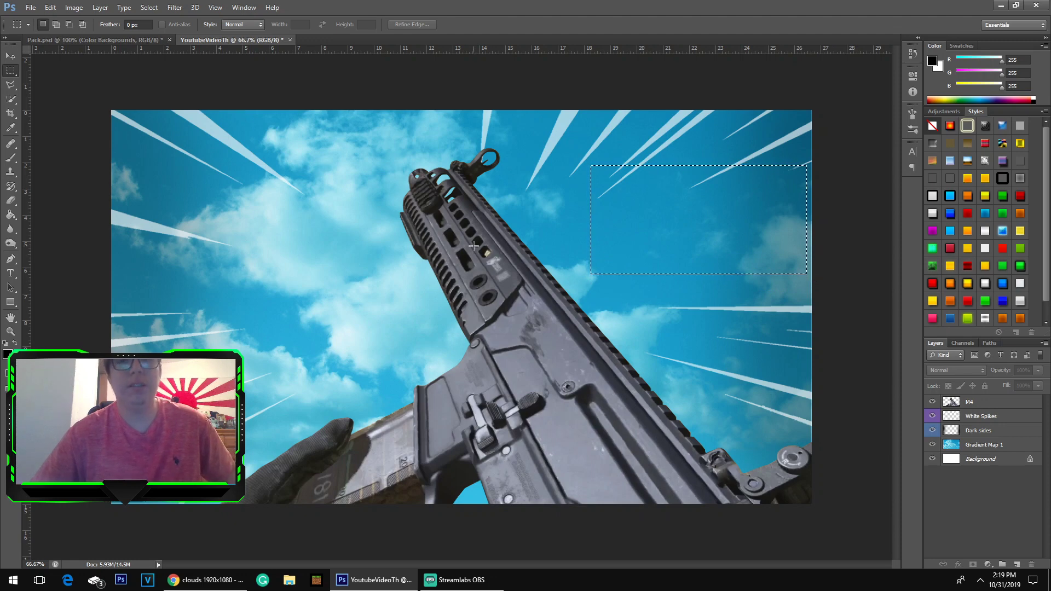
left_click_drag(148, 154, 413, 280)
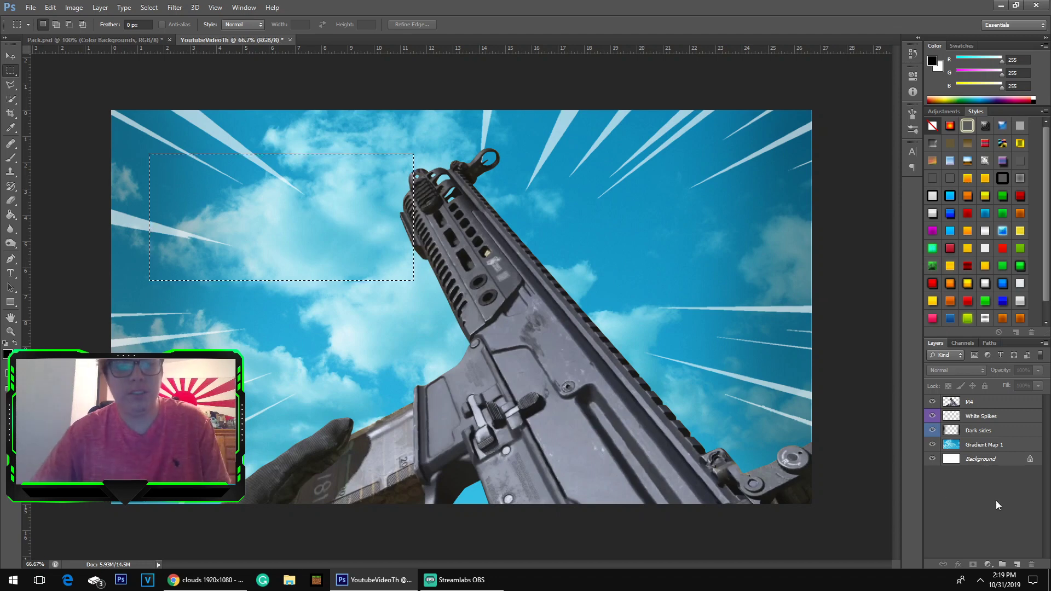
key("ctrl+d")
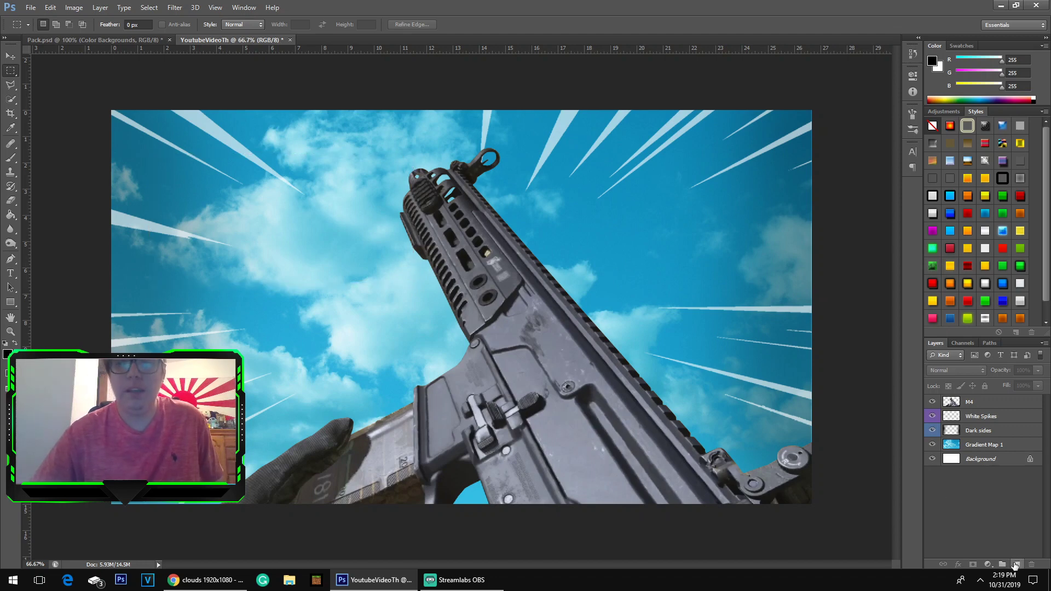
- Add a new layer and start a text entry on the left sky in Burbank Big Condensed Bold
left_click(1014, 564)
key("t")
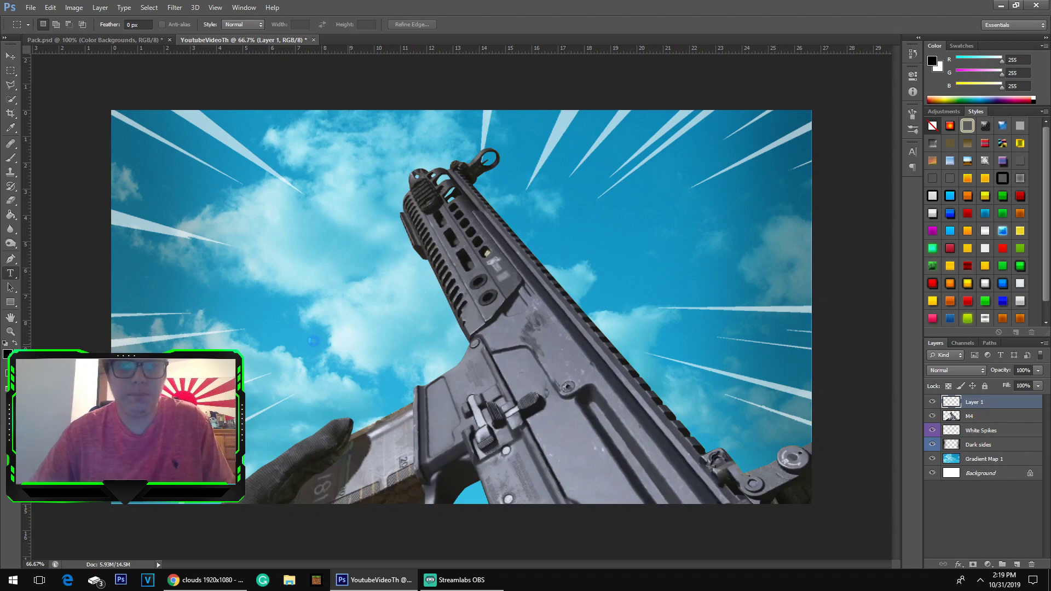
left_click(289, 340)
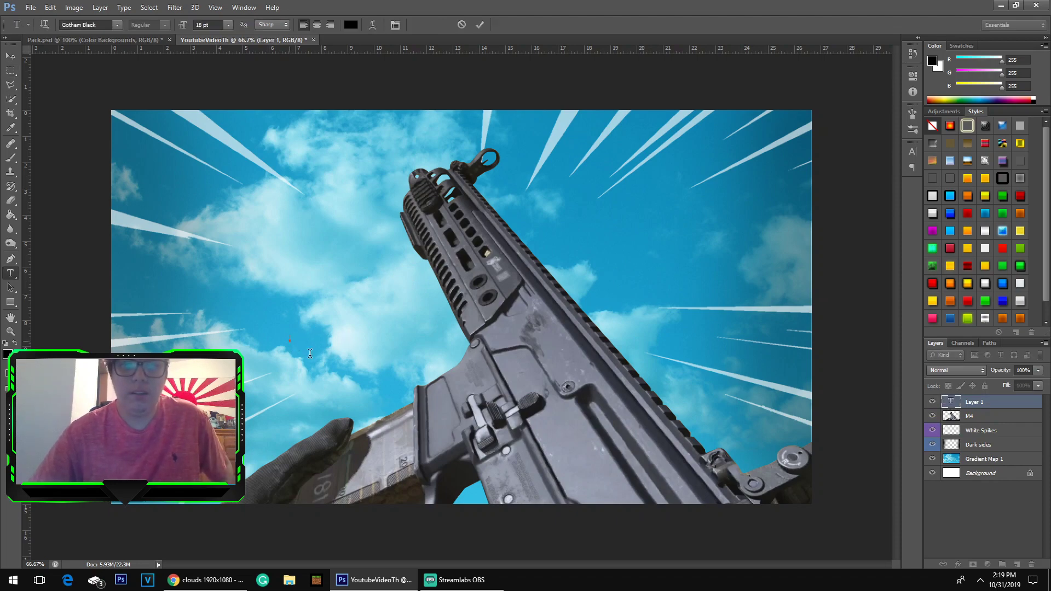
left_click(115, 24)
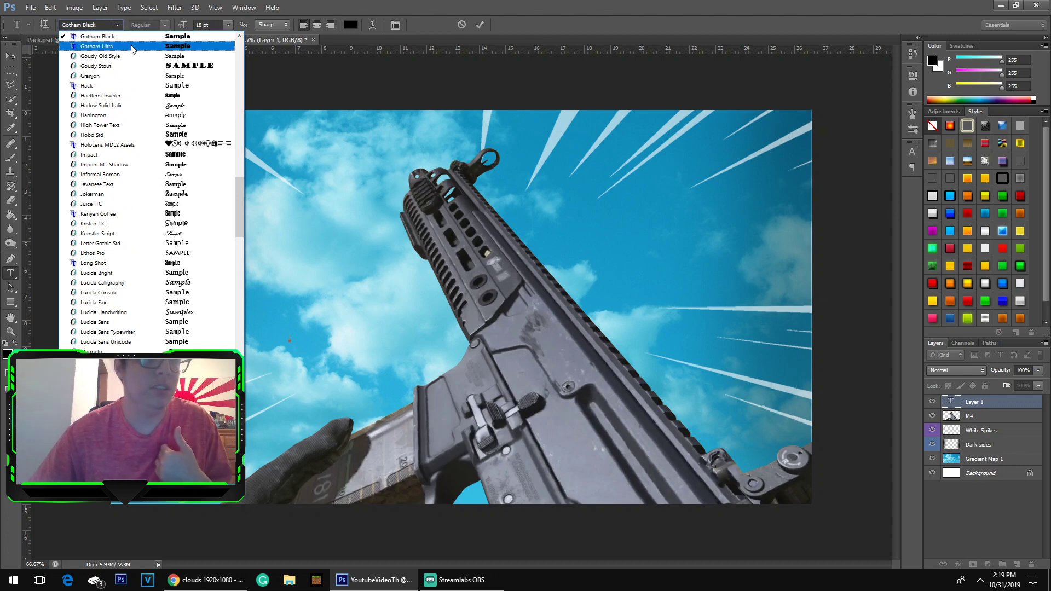
left_click(132, 46)
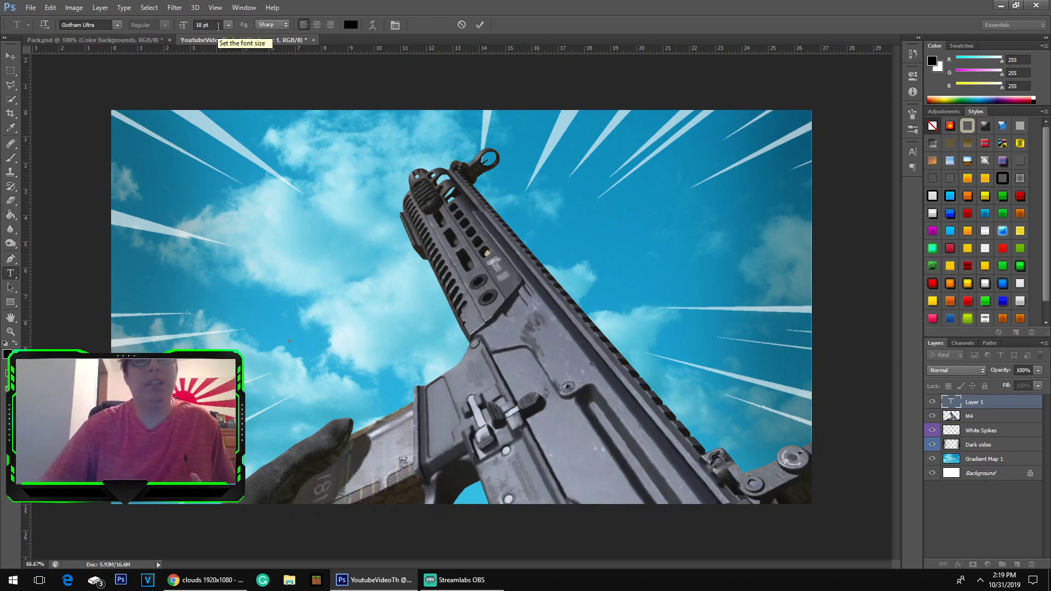
left_click(117, 26)
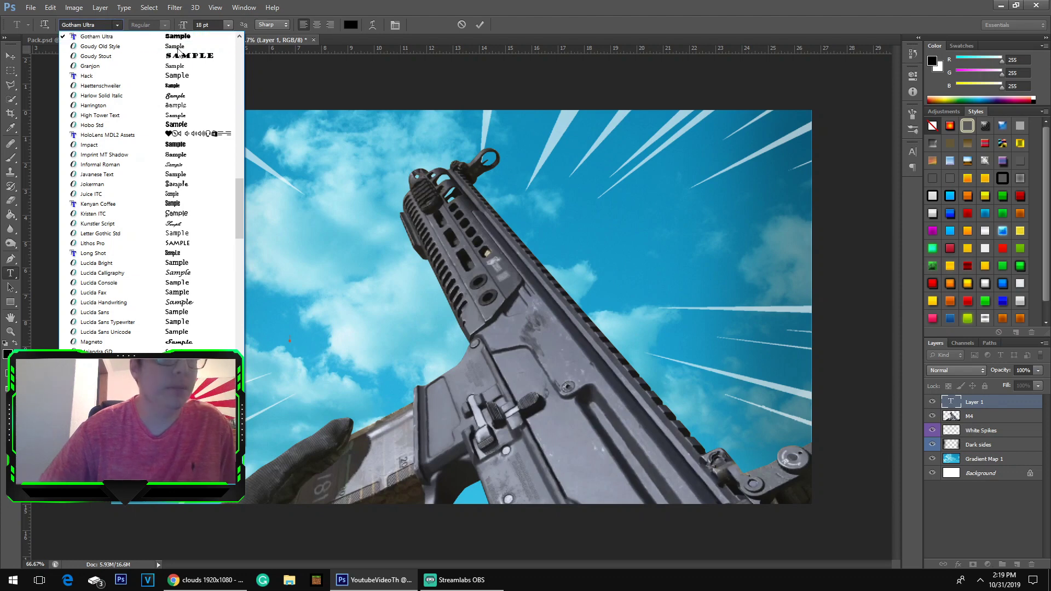
left_click(102, 25)
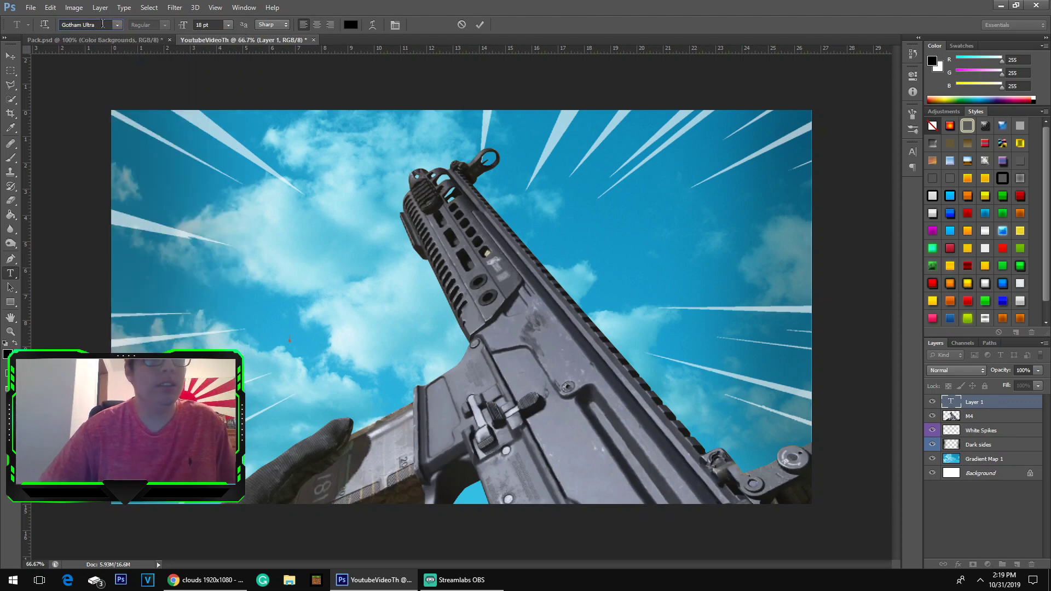
type("8")
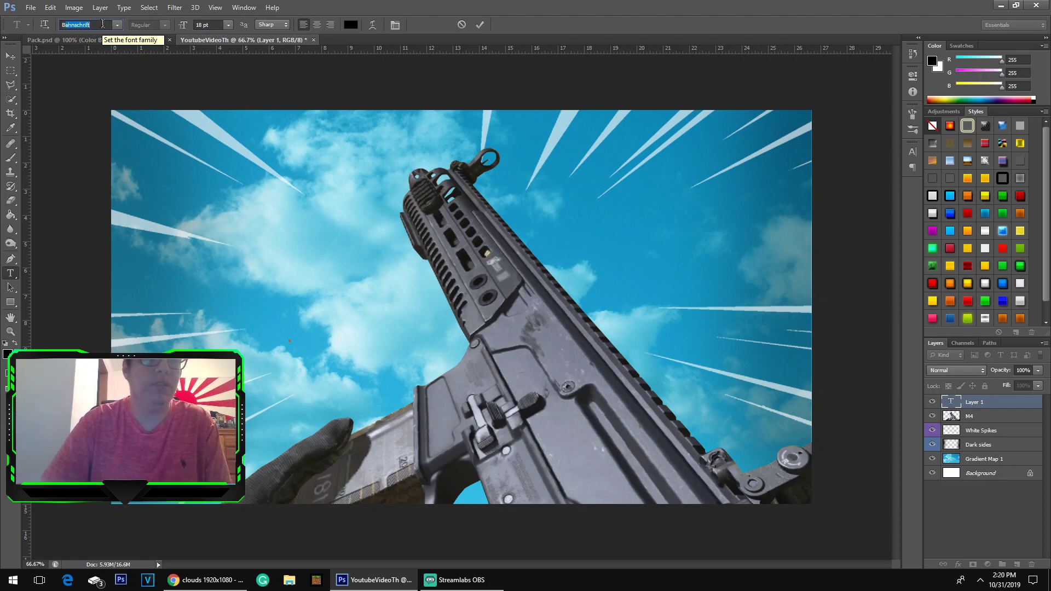
type("bur")
key("Return")
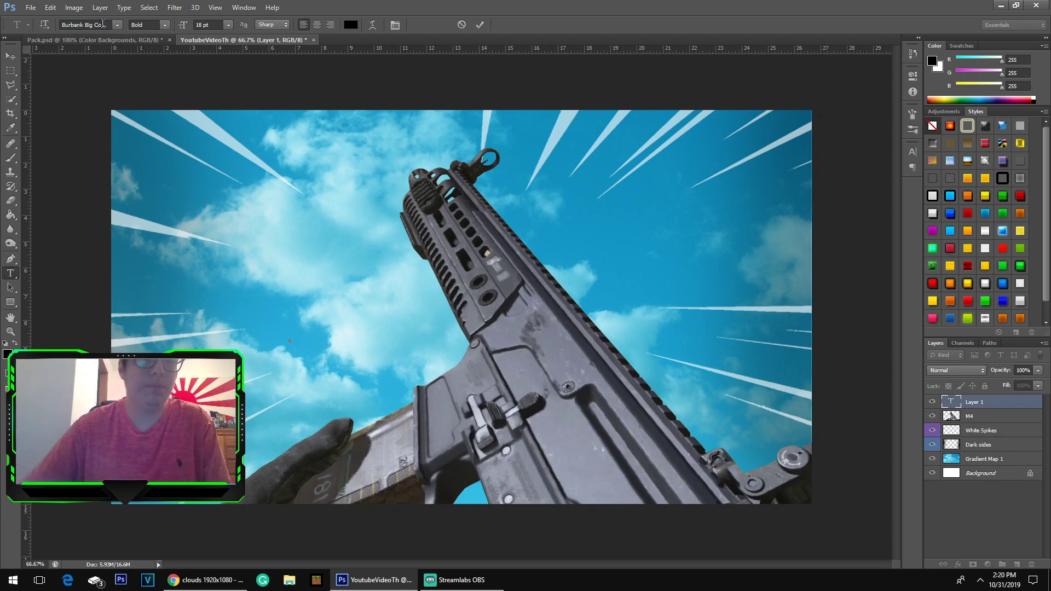
- Set the text size to 60 pt and type the word TEXT
left_click(227, 24)
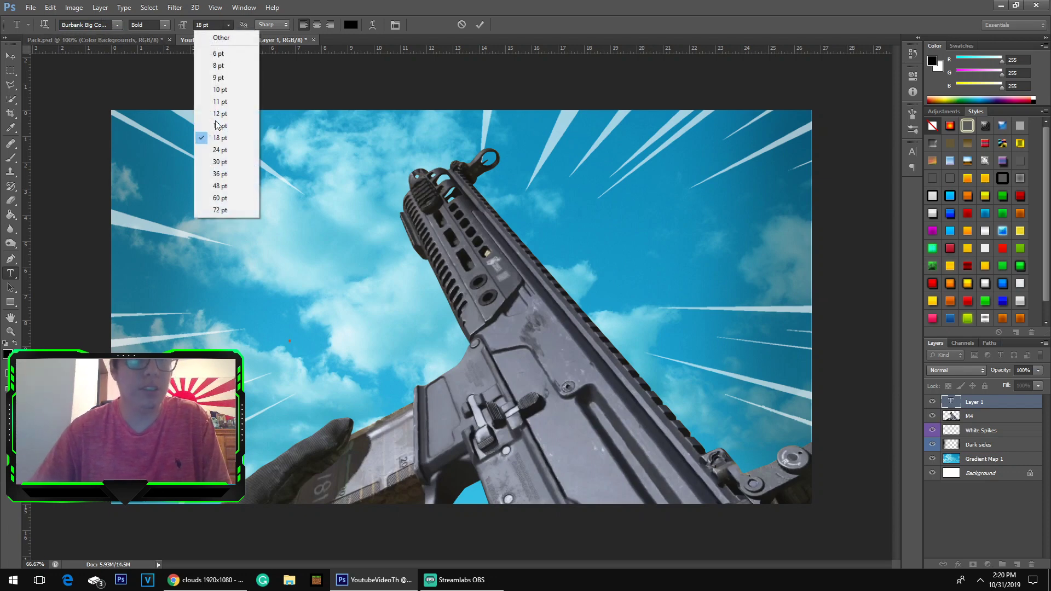
left_click(219, 198)
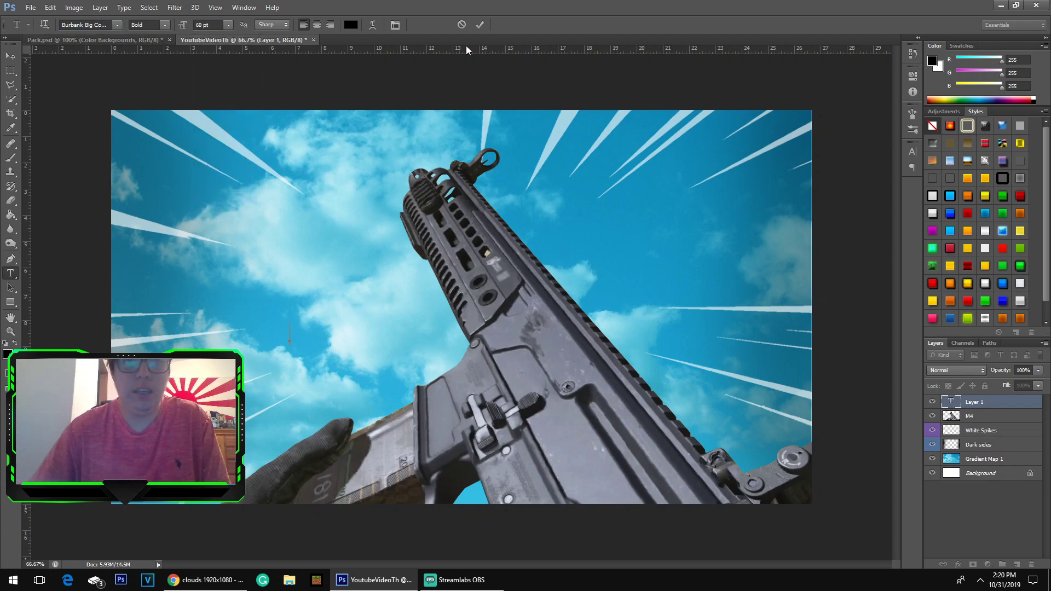
type("TEXT")
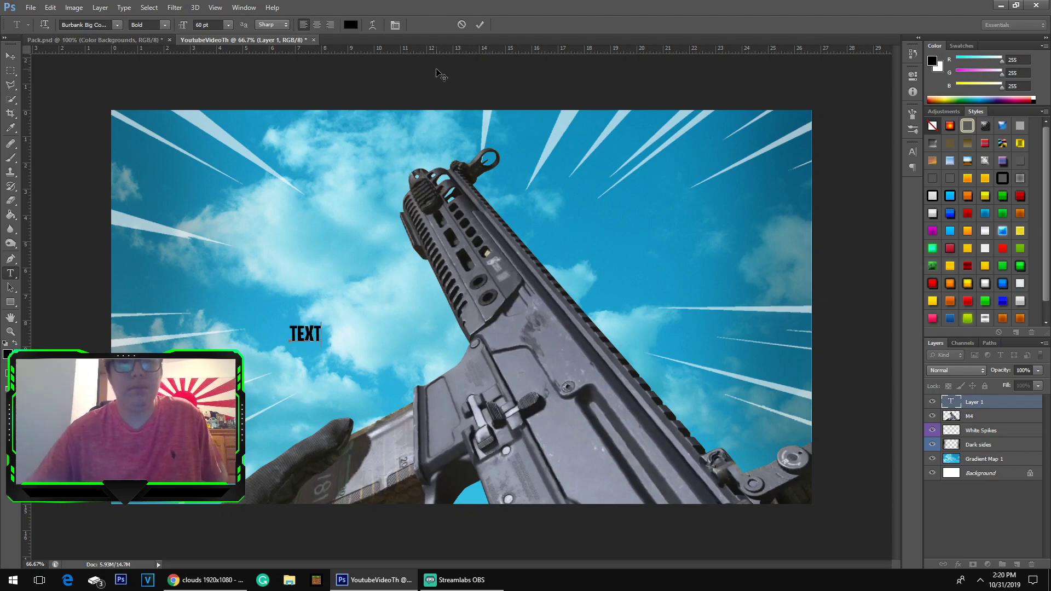
- Commit the text, then enlarge the TEXT word greatly and shift it left and down
left_click(480, 25)
key("ctrl+t")
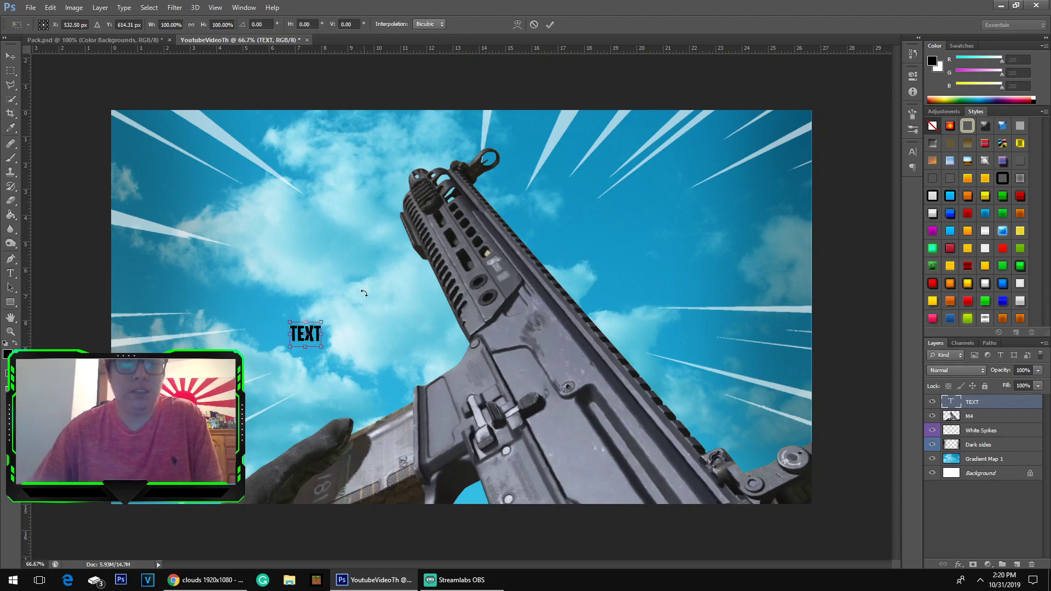
left_click_drag(322, 323, 535, 160)
left_click_drag(479, 234, 320, 304)
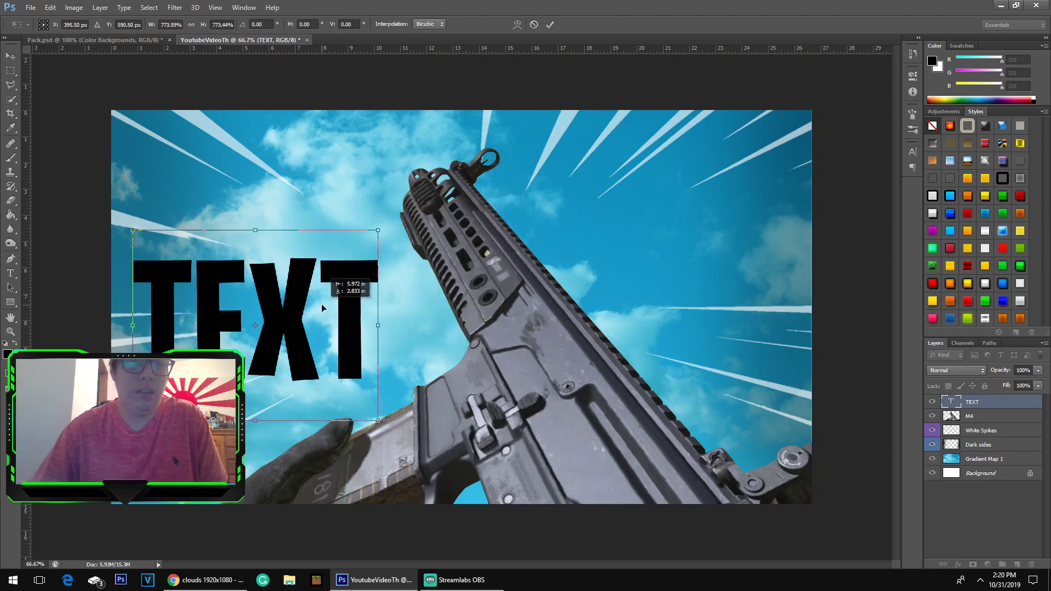
left_click(548, 25)
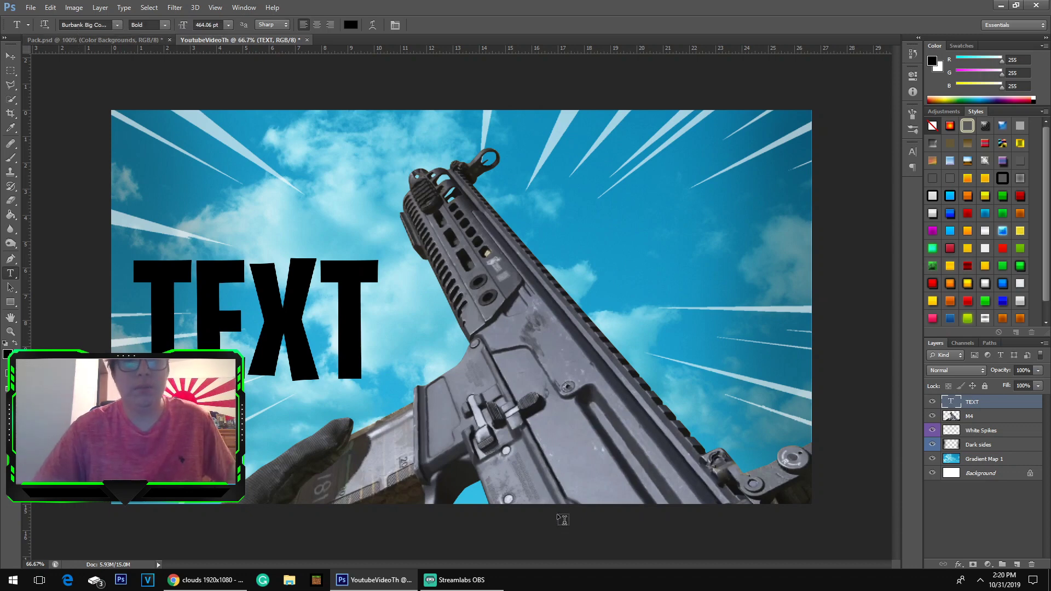
- Shrink the TEXT word to about two thirds and reposition it, then delete the TEXT layer
key("ctrl+t")
left_click_drag(274, 323, 289, 416)
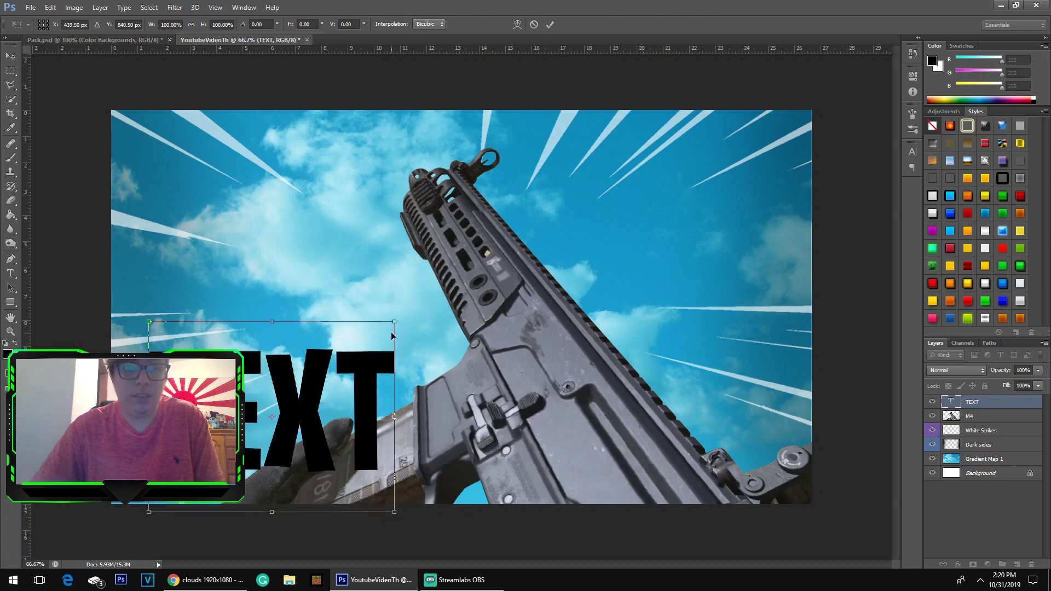
left_click_drag(395, 324, 315, 419)
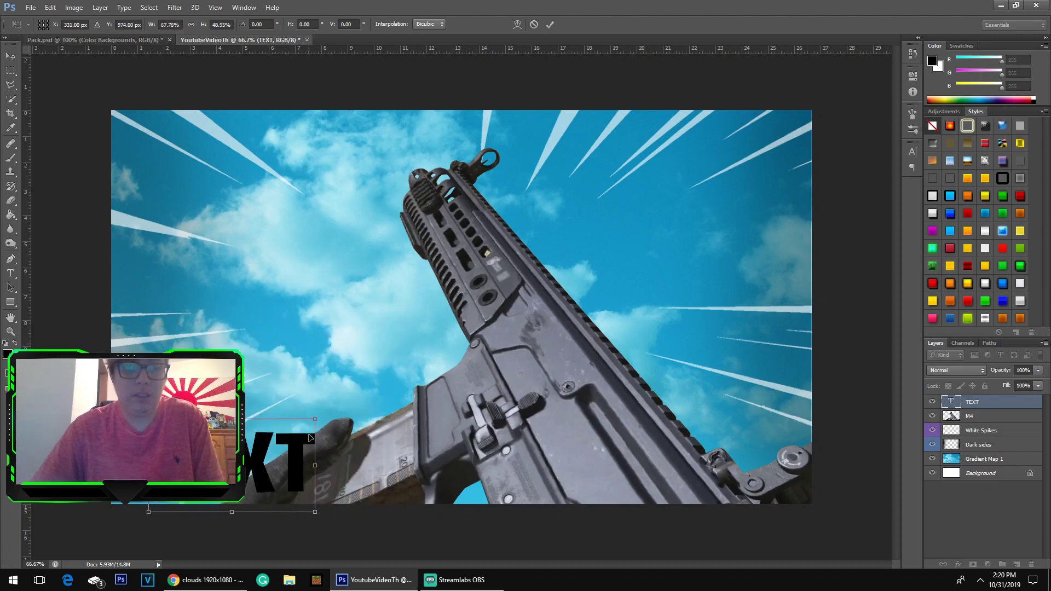
left_click_drag(272, 457, 299, 423)
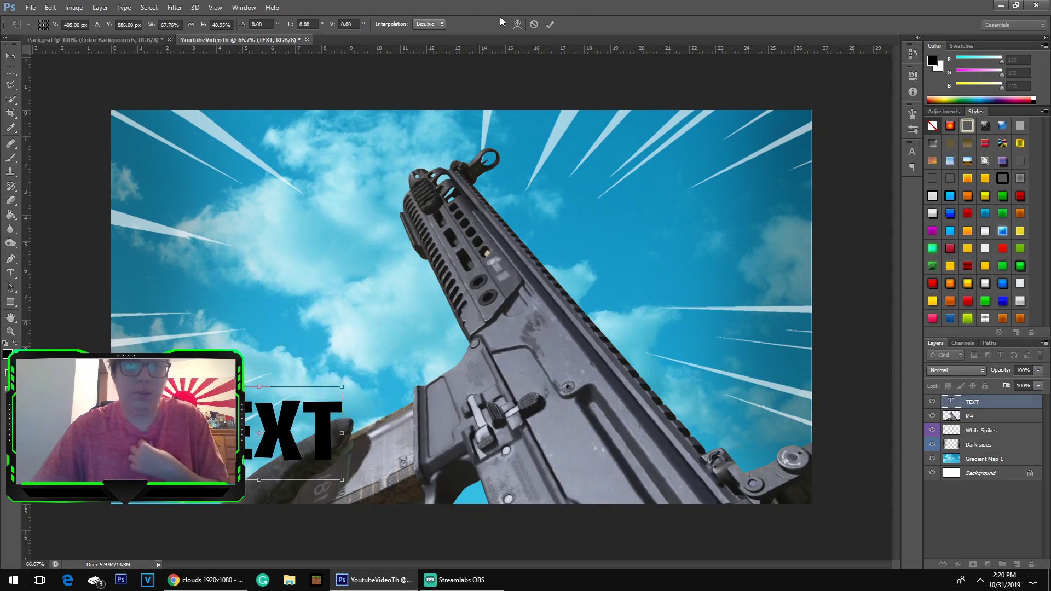
left_click(554, 25)
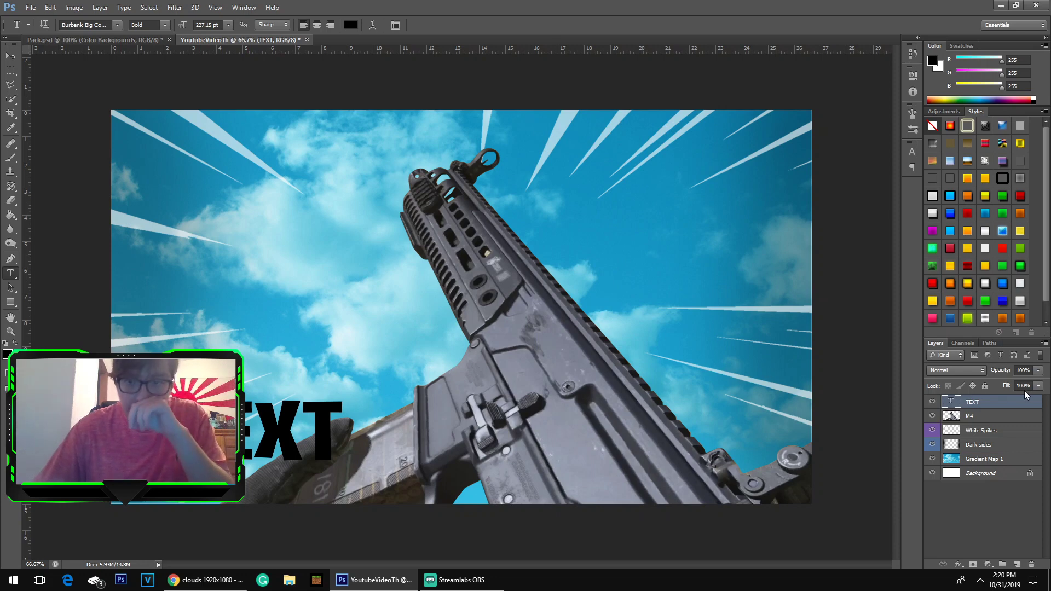
key("Delete")
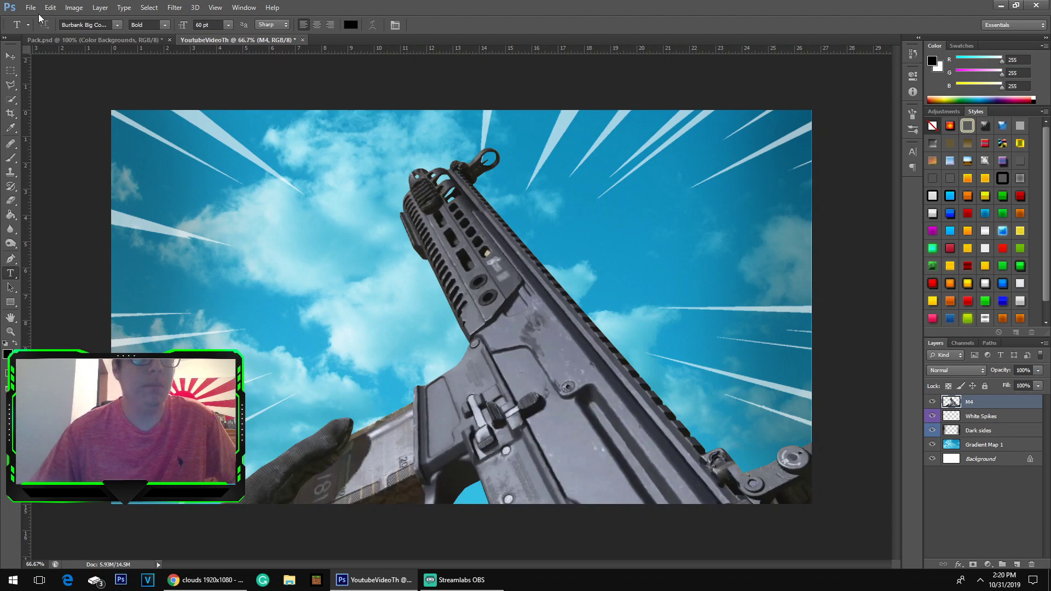
- In Pack.psd, expand the Emoji's group and preview the Smile, Smile with eyes, Smile with teeth and 100 emojis
left_click(79, 40)
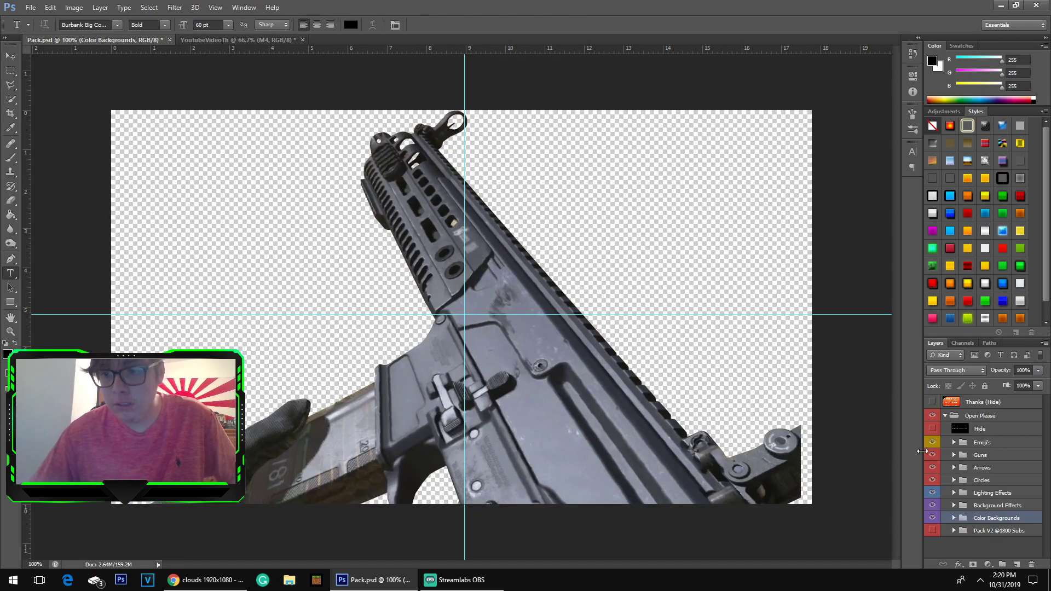
left_click(957, 444)
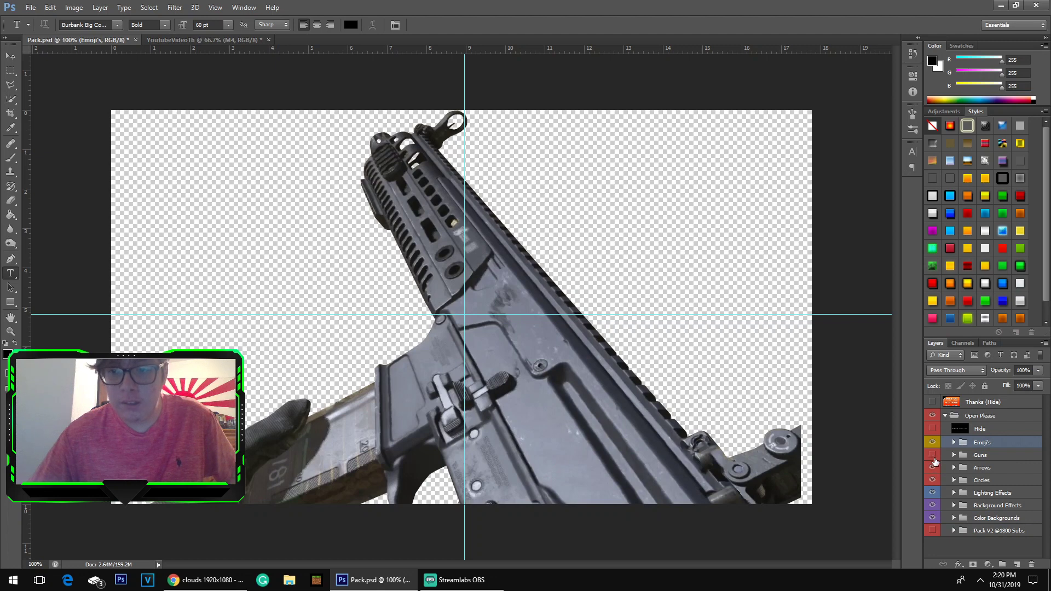
left_click(953, 443)
left_click(932, 455)
left_click(932, 456)
left_click(932, 470)
left_click(932, 470)
left_click(932, 484)
left_click(932, 484)
left_click(932, 498)
left_click(932, 498)
- Preview the Cry, Swearing, Laugh with tears, Crown and Angry emojis, leaving only Very Angry visible
left_click(932, 512)
left_click(932, 512)
left_click(932, 526)
left_click(932, 526)
scroll(936, 526, "down", 1)
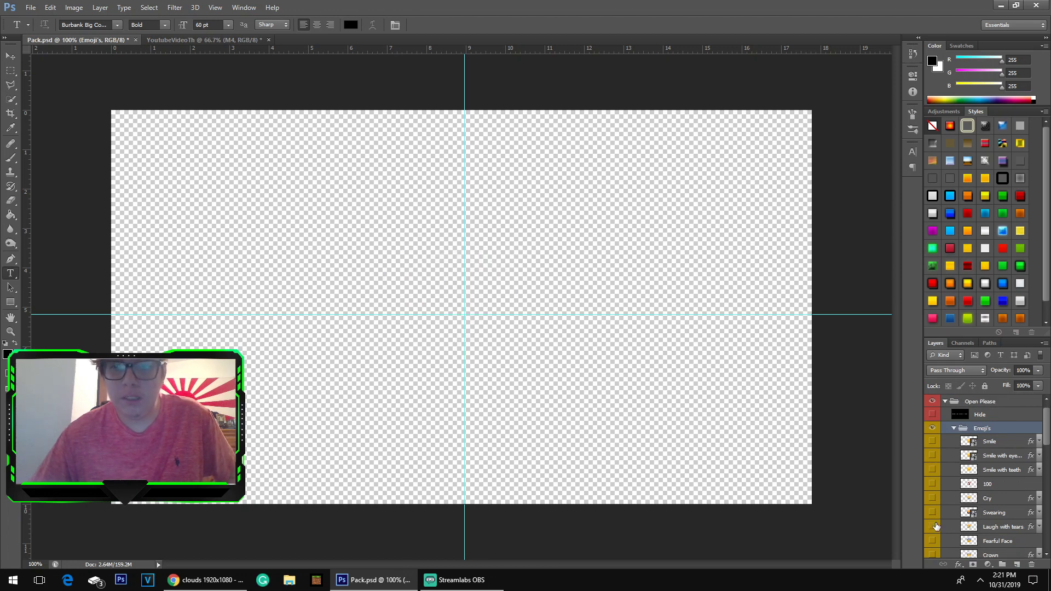
left_click(932, 527)
left_click(932, 527)
left_click(932, 527)
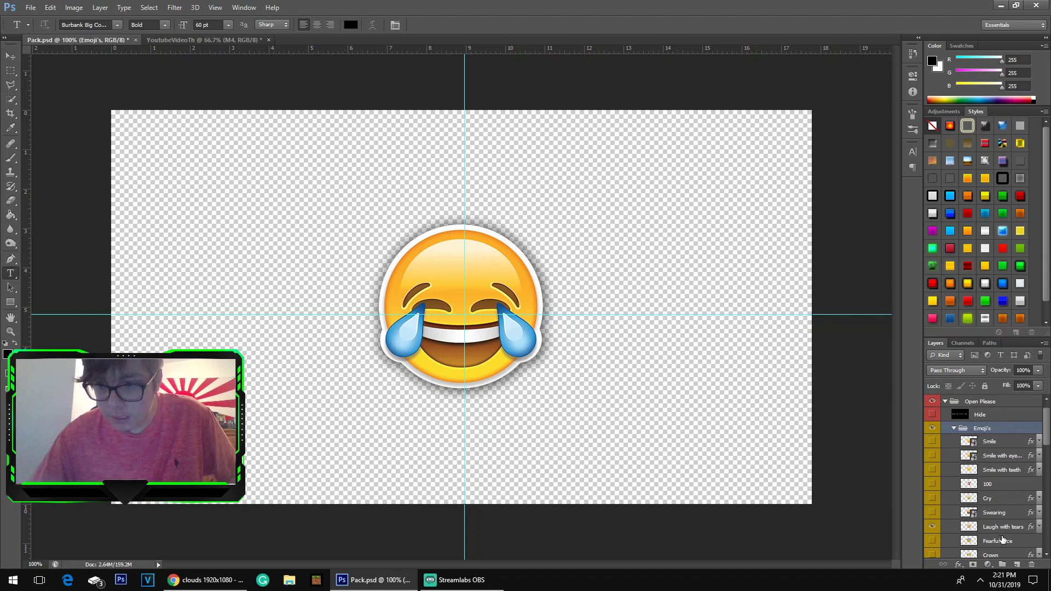
scroll(997, 531, "down", 3)
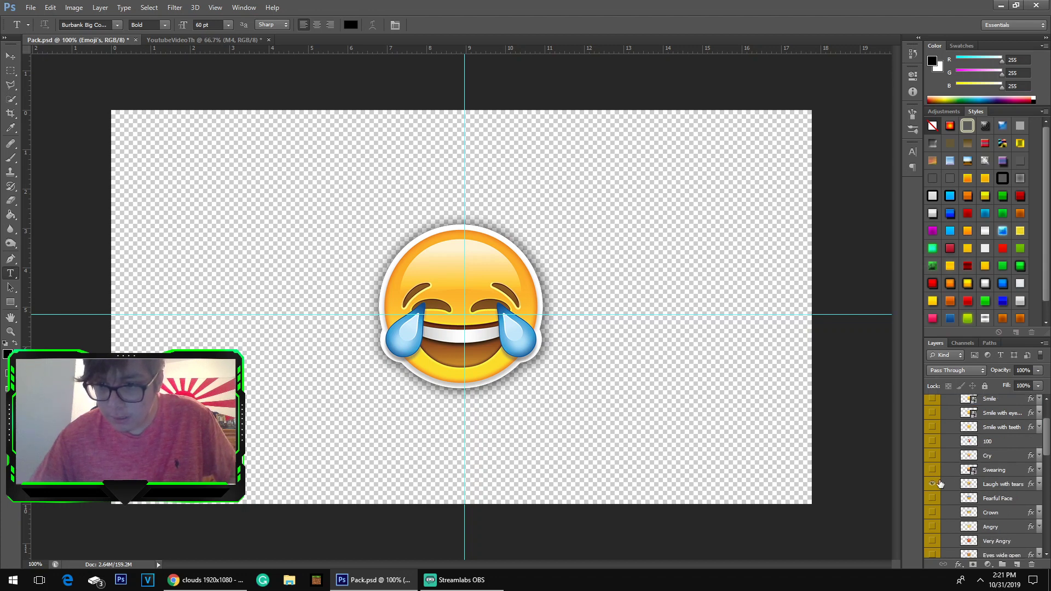
left_click(939, 484)
left_click(936, 513)
left_click(936, 512)
left_click(932, 527)
left_click(932, 526)
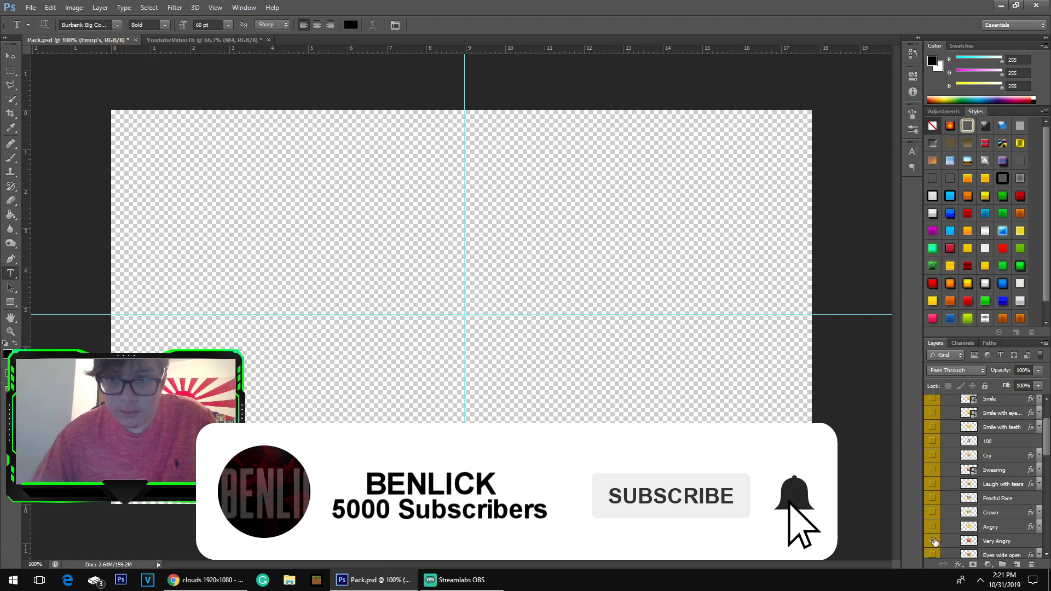
left_click(932, 541)
- Duplicate the Very Angry emoji layer into YoutubeVideoTh and switch to that document
right_click(1004, 541)
left_click(940, 156)
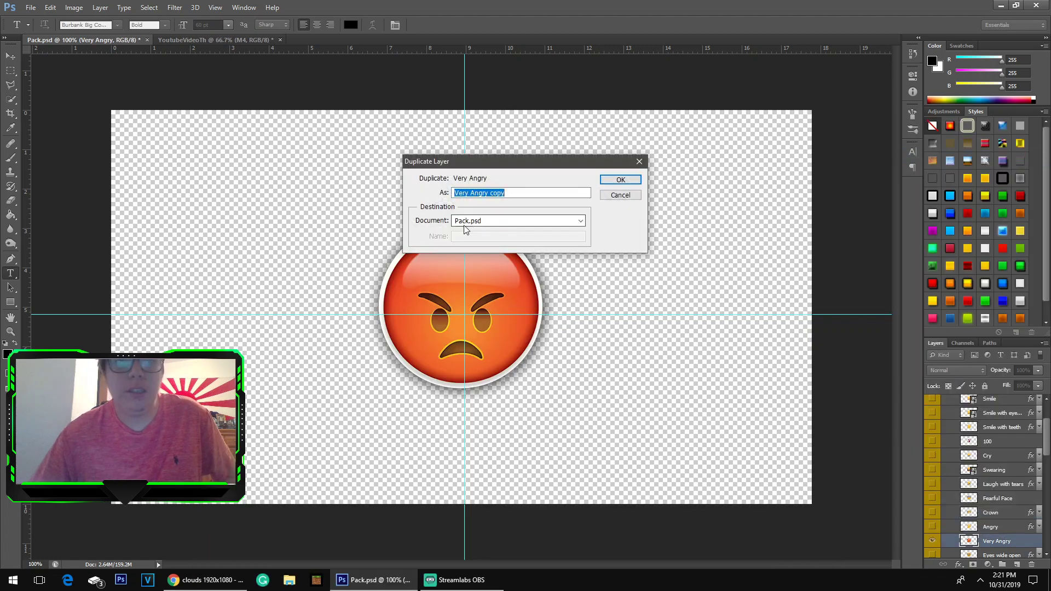
left_click(515, 220)
left_click(525, 240)
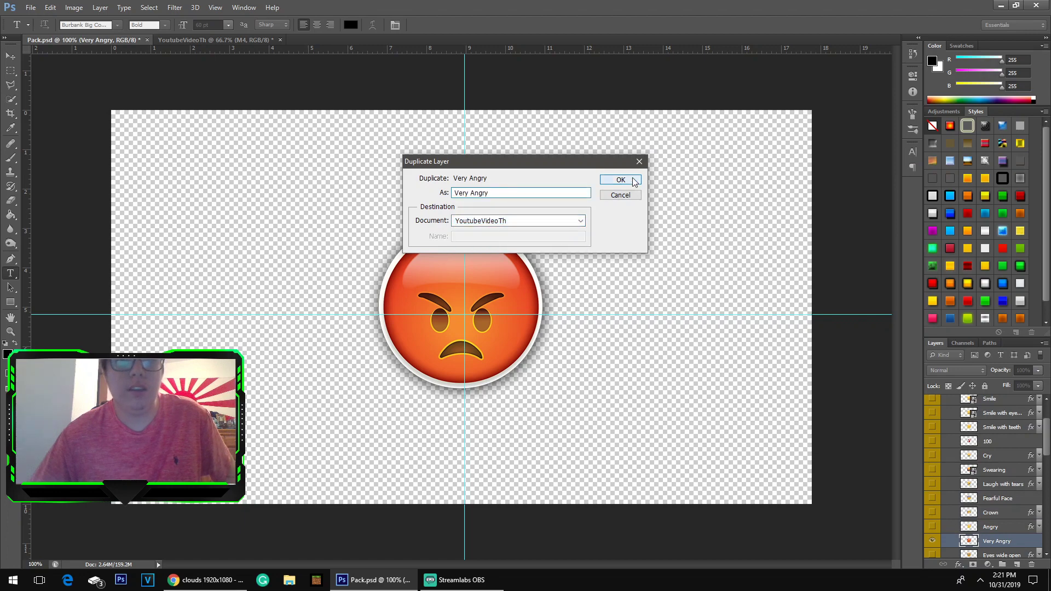
left_click(635, 181)
left_click(195, 41)
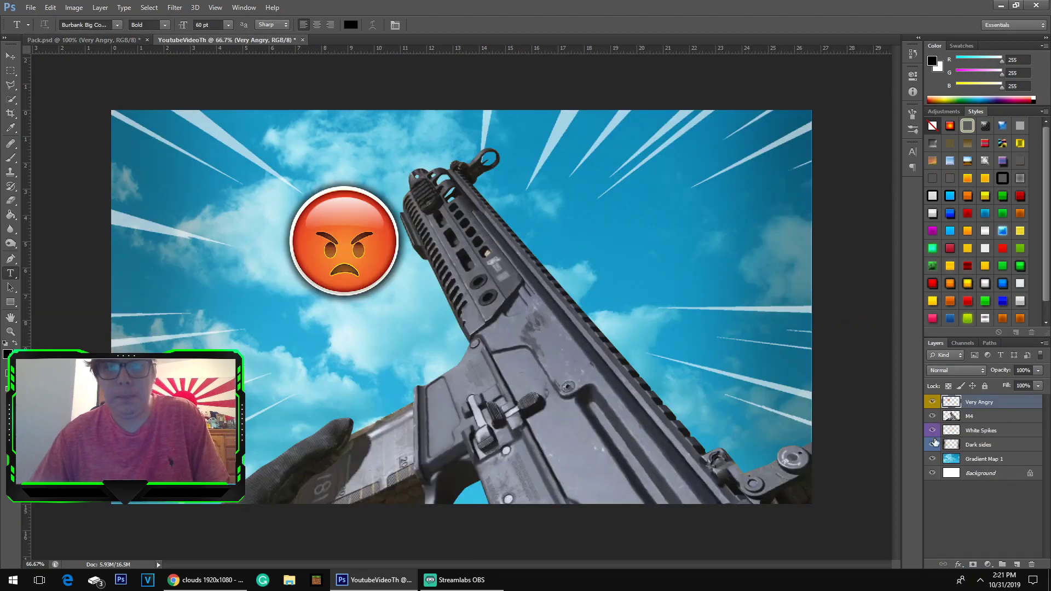